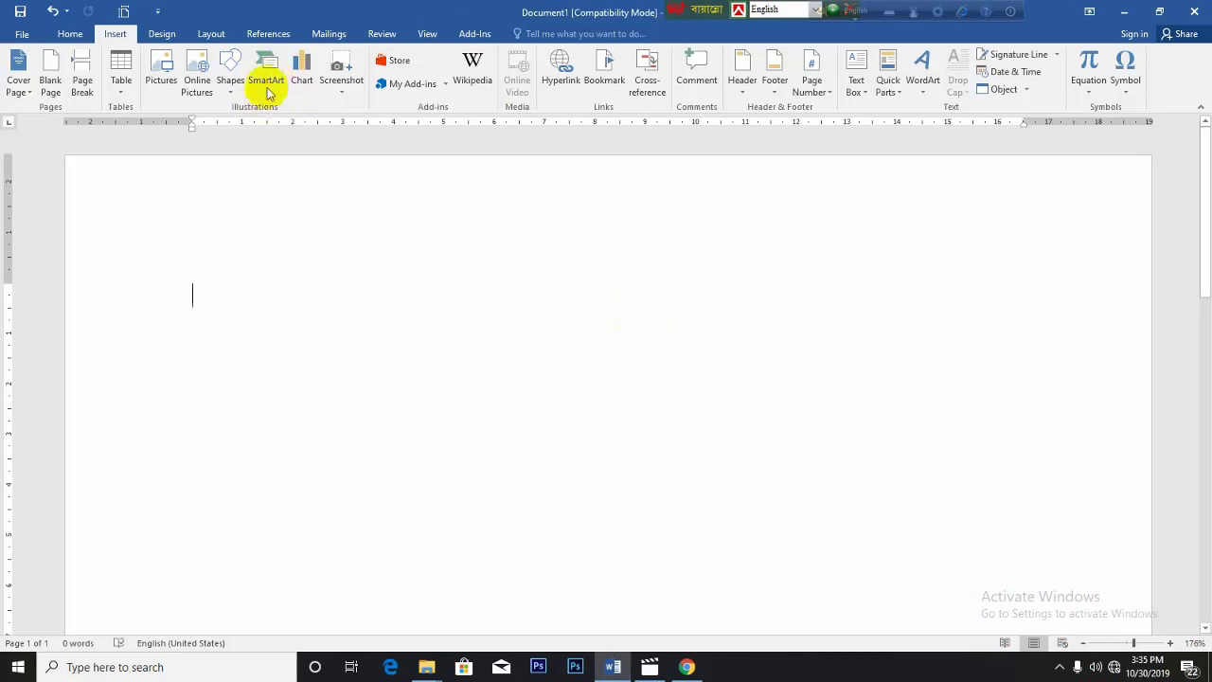
Open the SmartArt layout chooser and preview the List, Process, Cycle, Hierarchy and other categories.
click(264, 83)
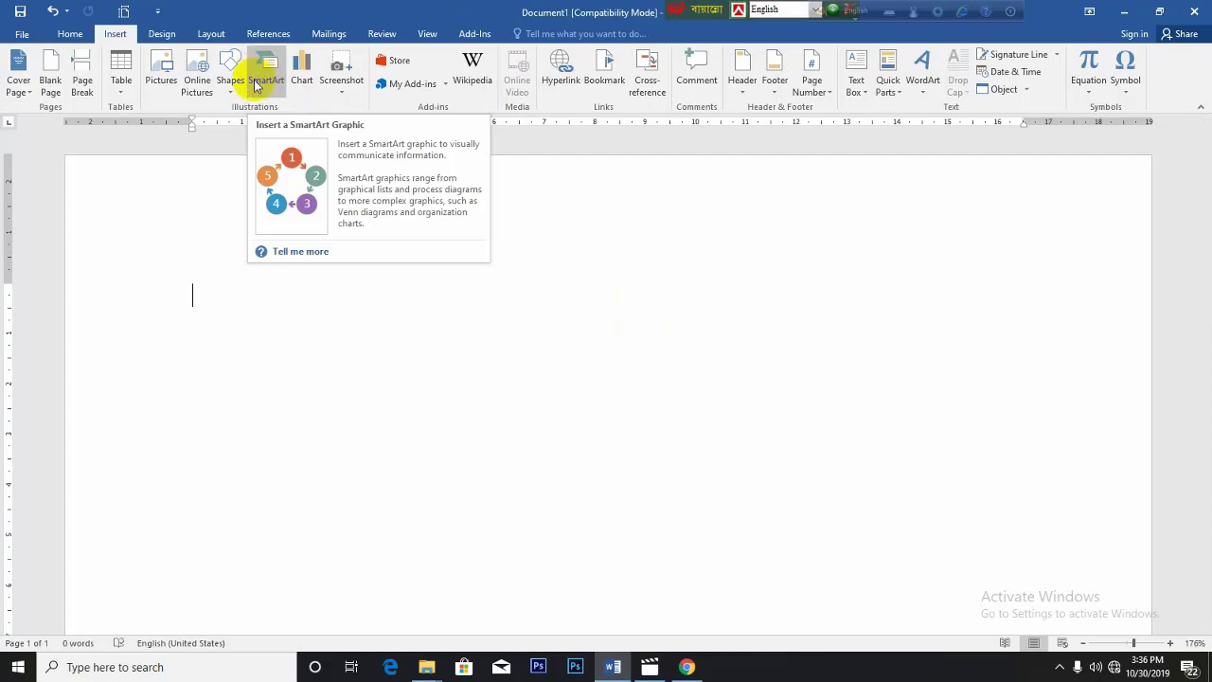
click(255, 83)
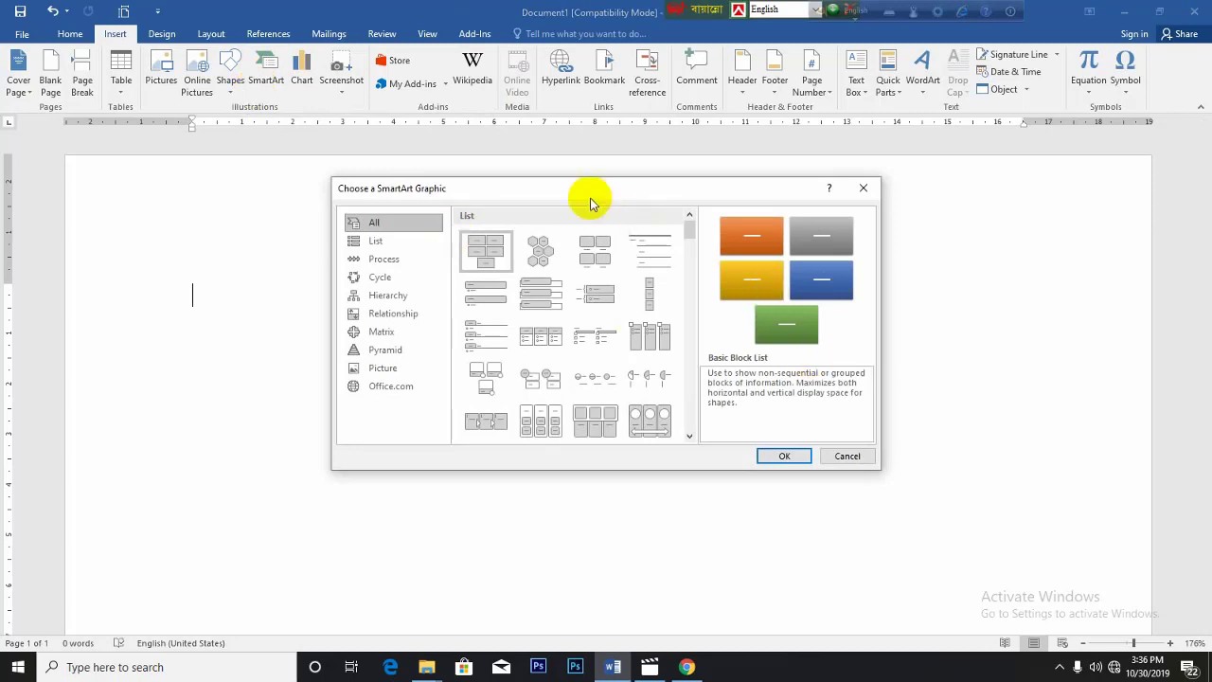
mouse_move(557, 192)
mouse_down()
mouse_move(644, 257)
mouse_move(565, 192)
mouse_move(572, 201)
mouse_up()
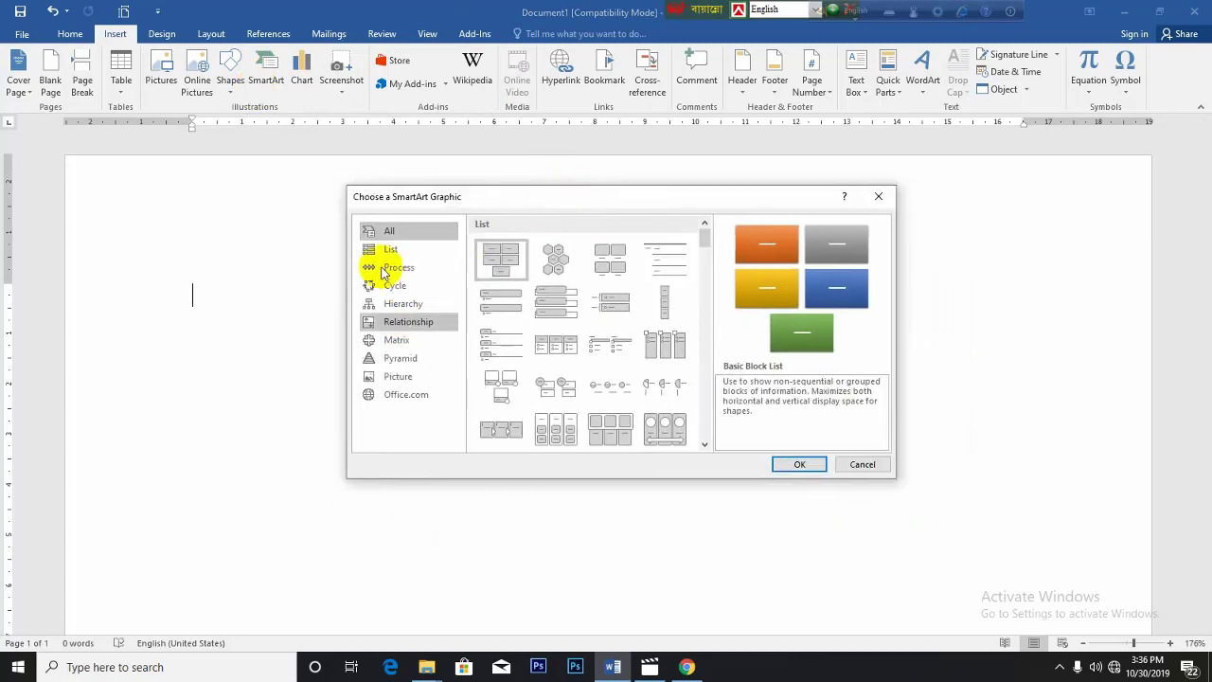
click(413, 251)
click(413, 269)
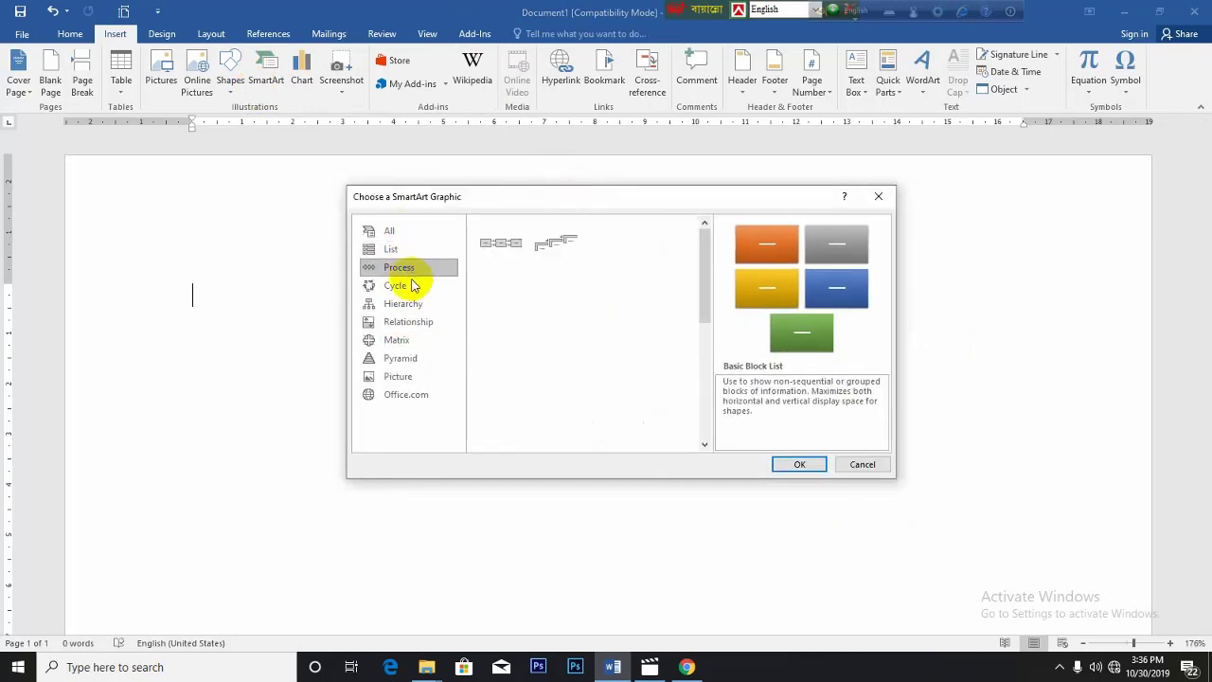
click(413, 289)
click(413, 305)
click(413, 323)
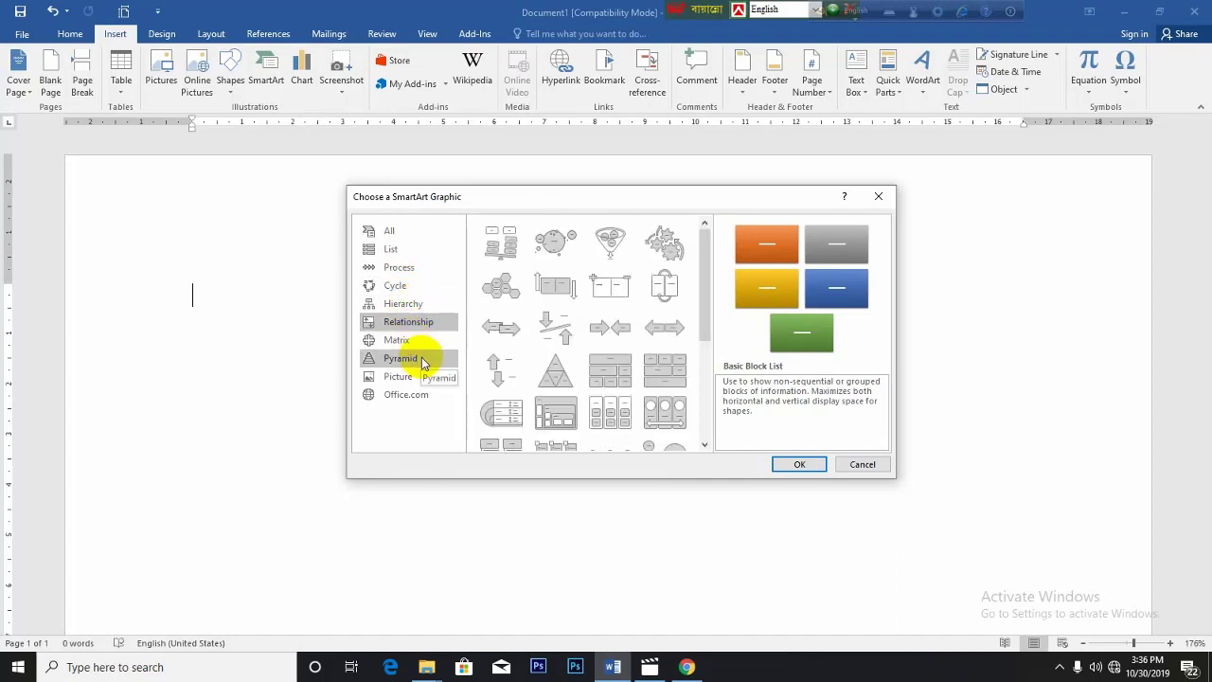
click(413, 358)
click(412, 378)
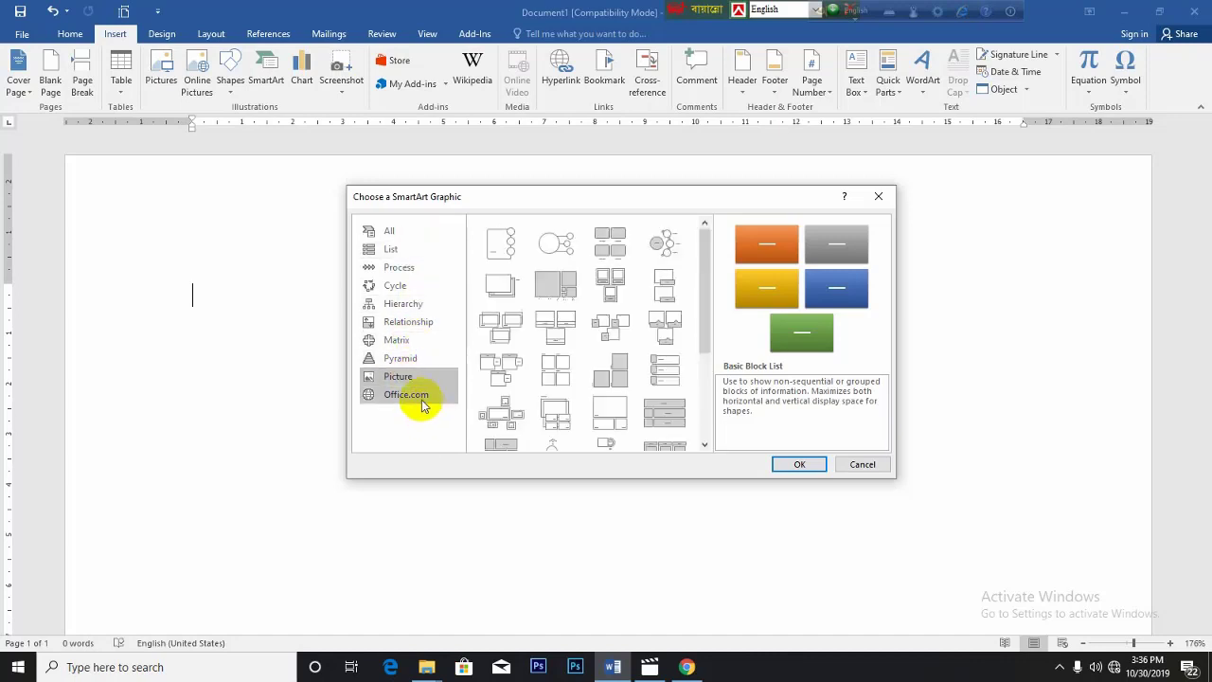
click(413, 339)
Pick the Hierarchy layout from the Hierarchy category and insert it into the document.
click(397, 231)
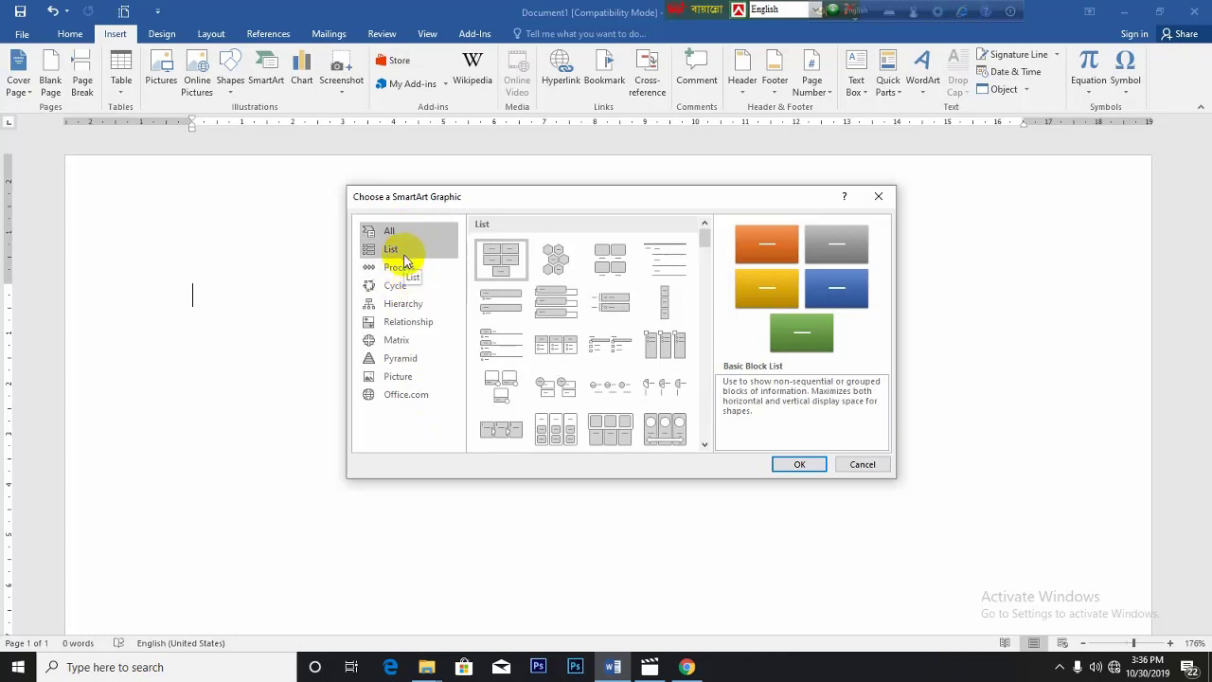
click(403, 252)
click(398, 267)
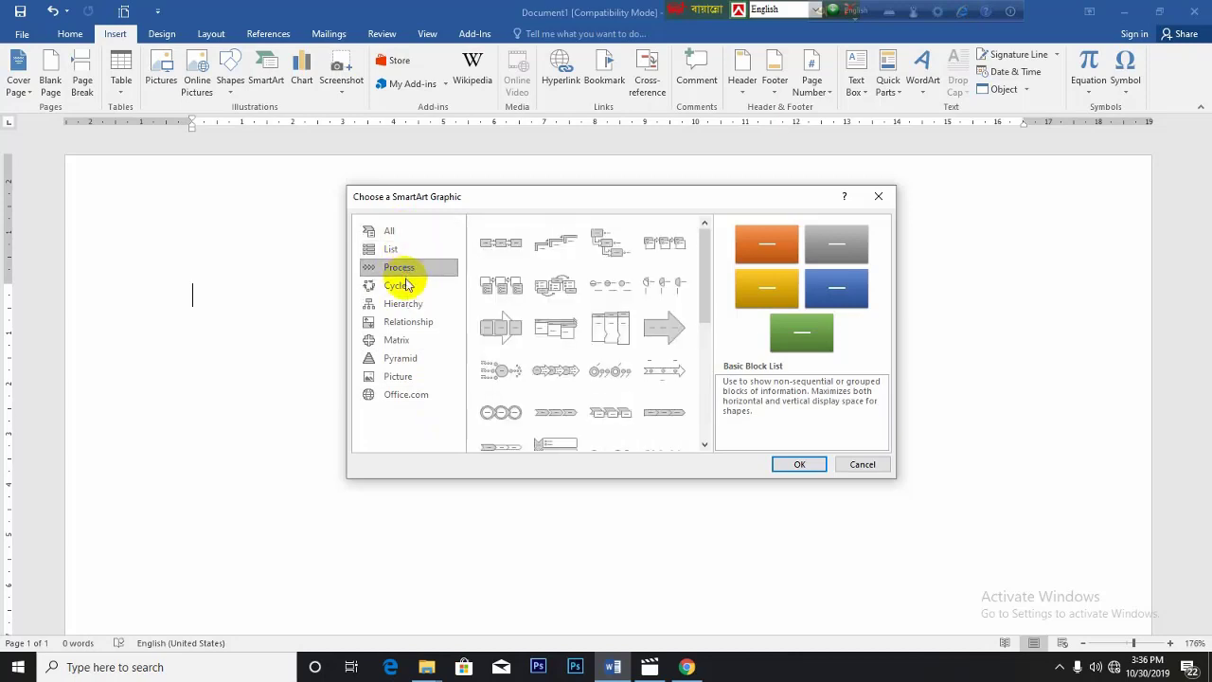
click(390, 341)
click(399, 358)
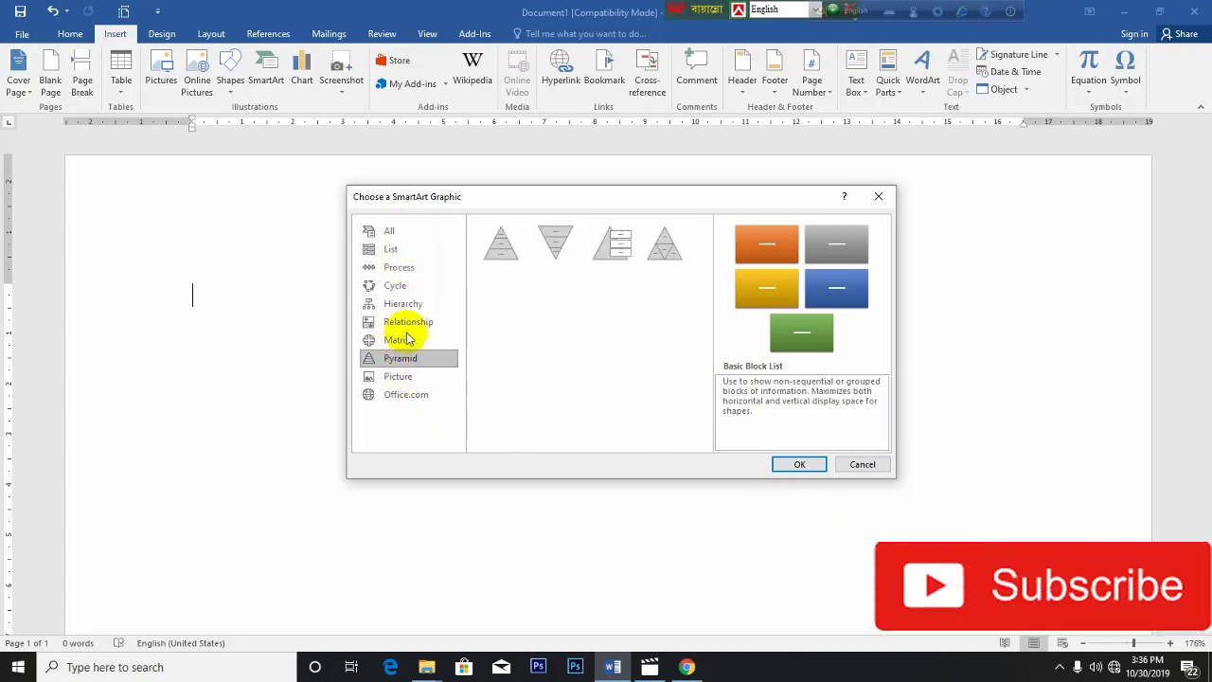
click(396, 340)
click(405, 306)
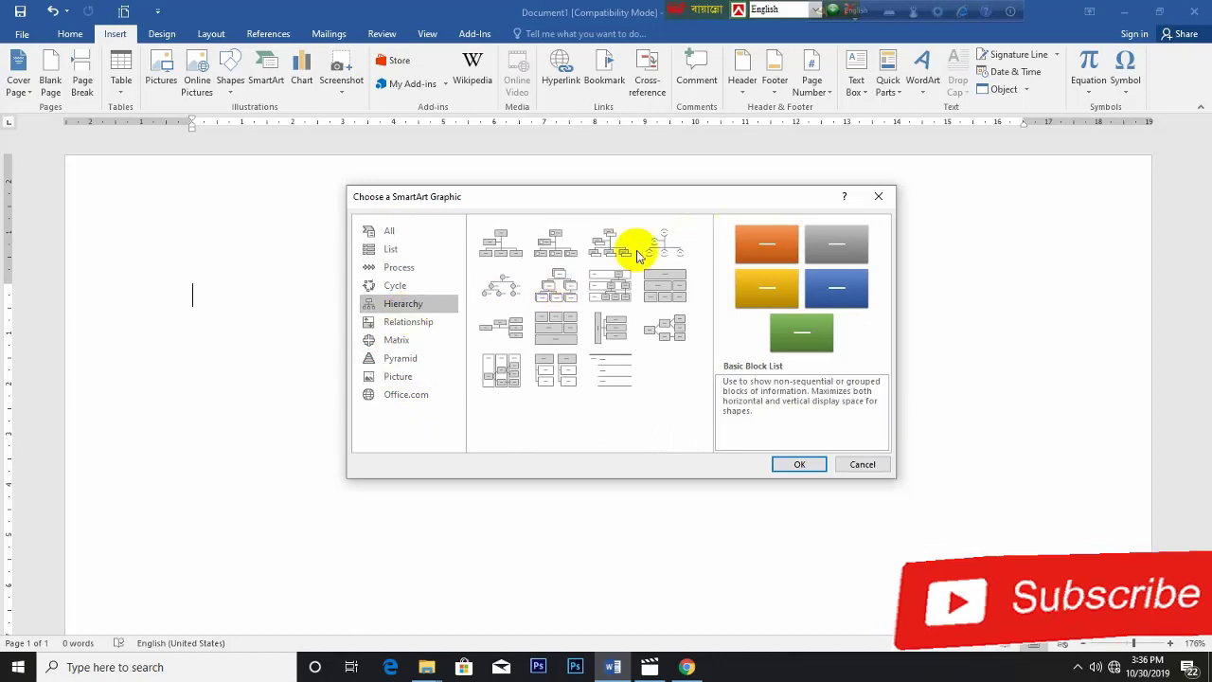
click(557, 282)
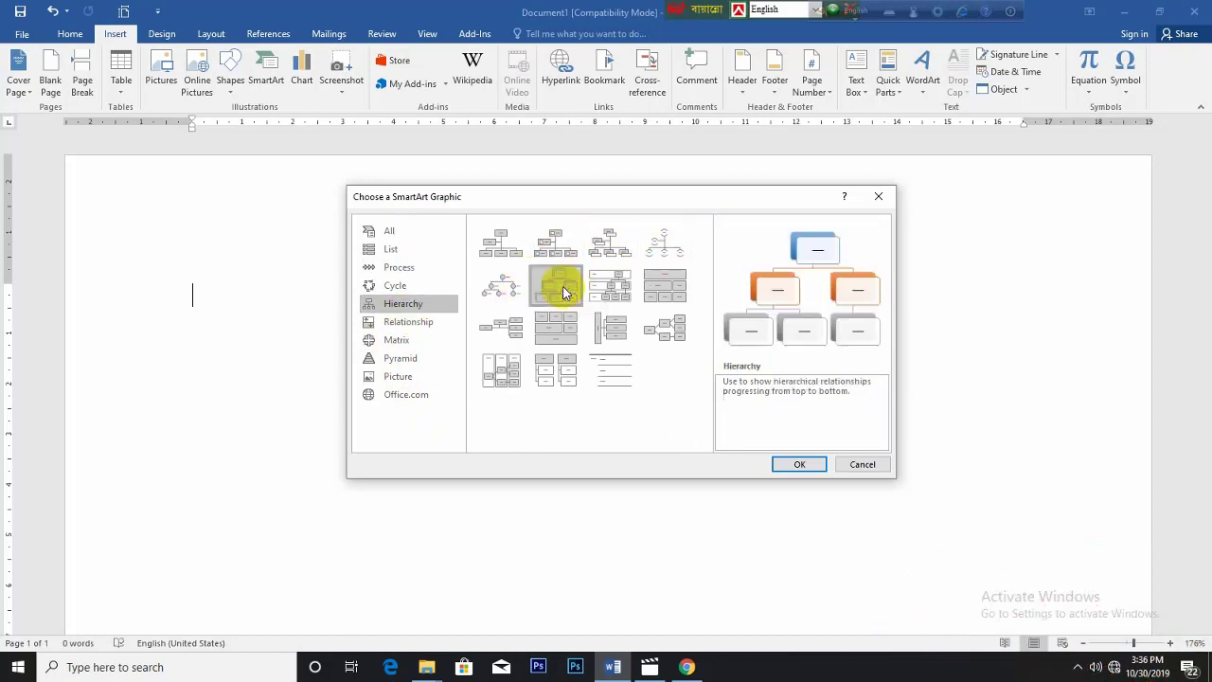
click(798, 465)
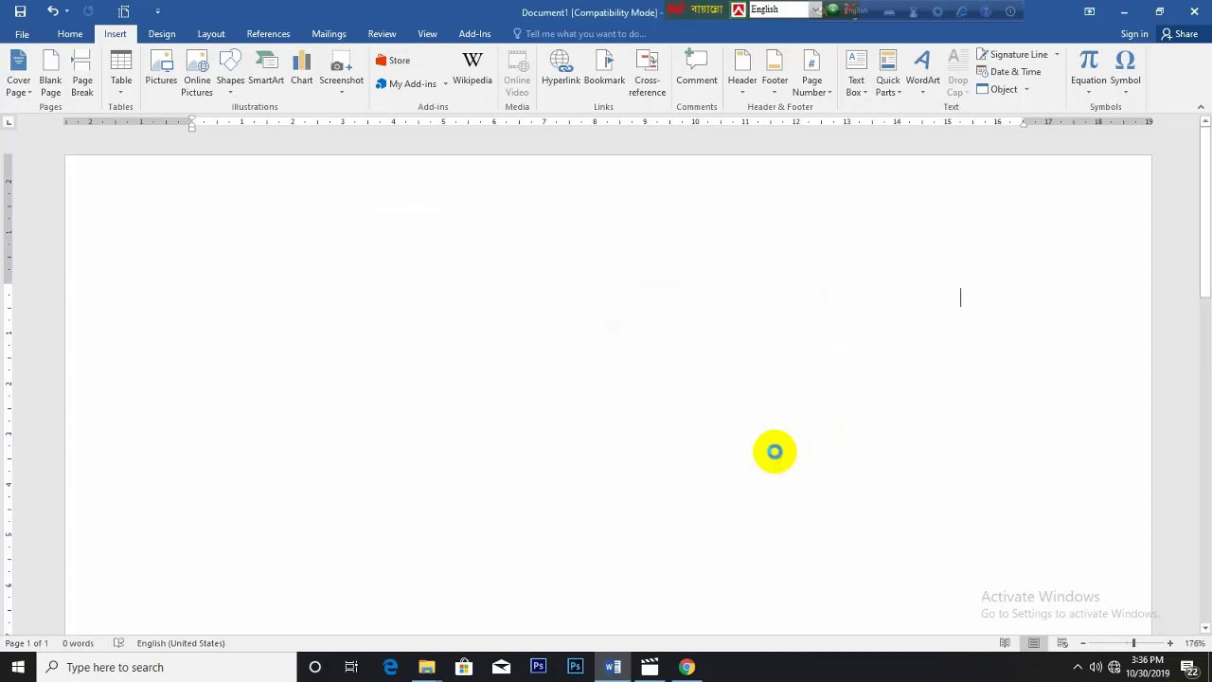
Label the top box 'mamory', the left middle box 'Primari' and the right one 'secendary'.
scroll(708, 379, down, 3)
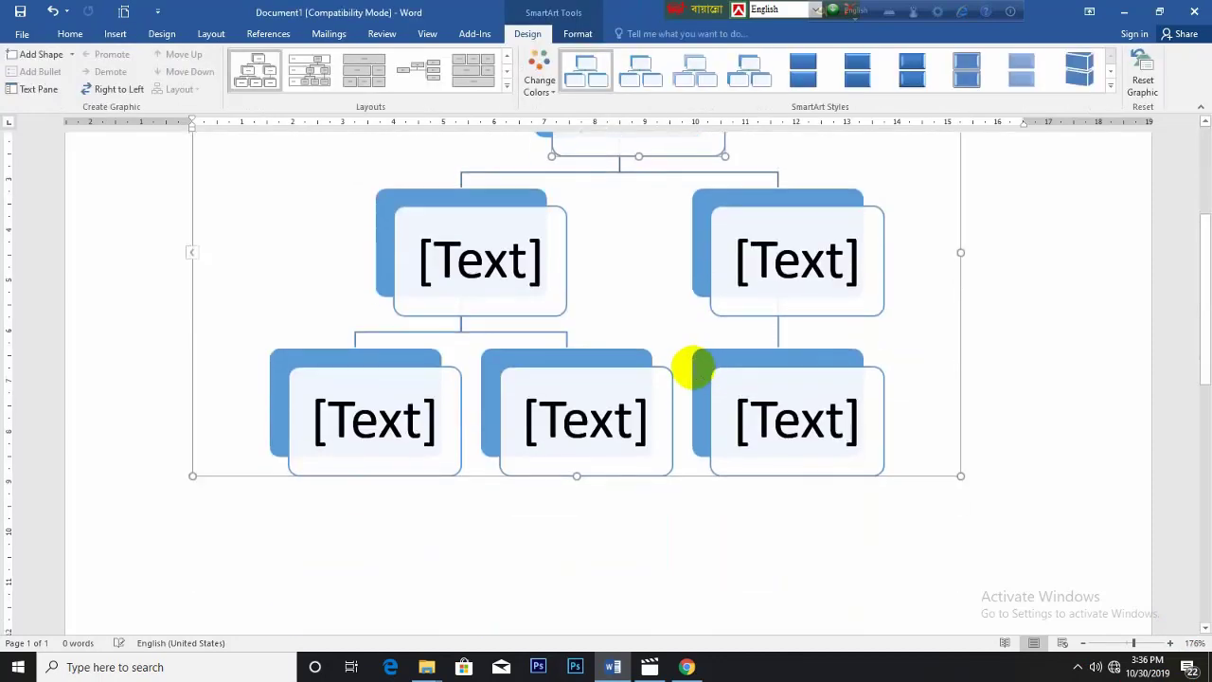
scroll(694, 369, up, 3)
click(649, 239)
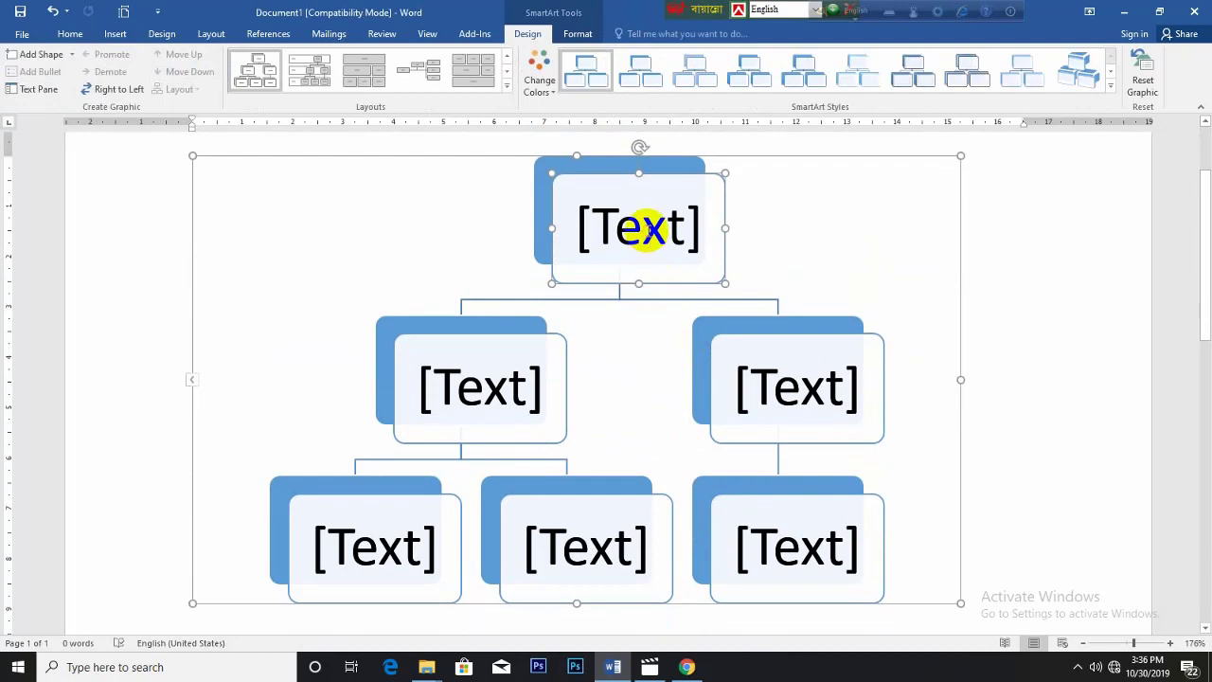
click(650, 229)
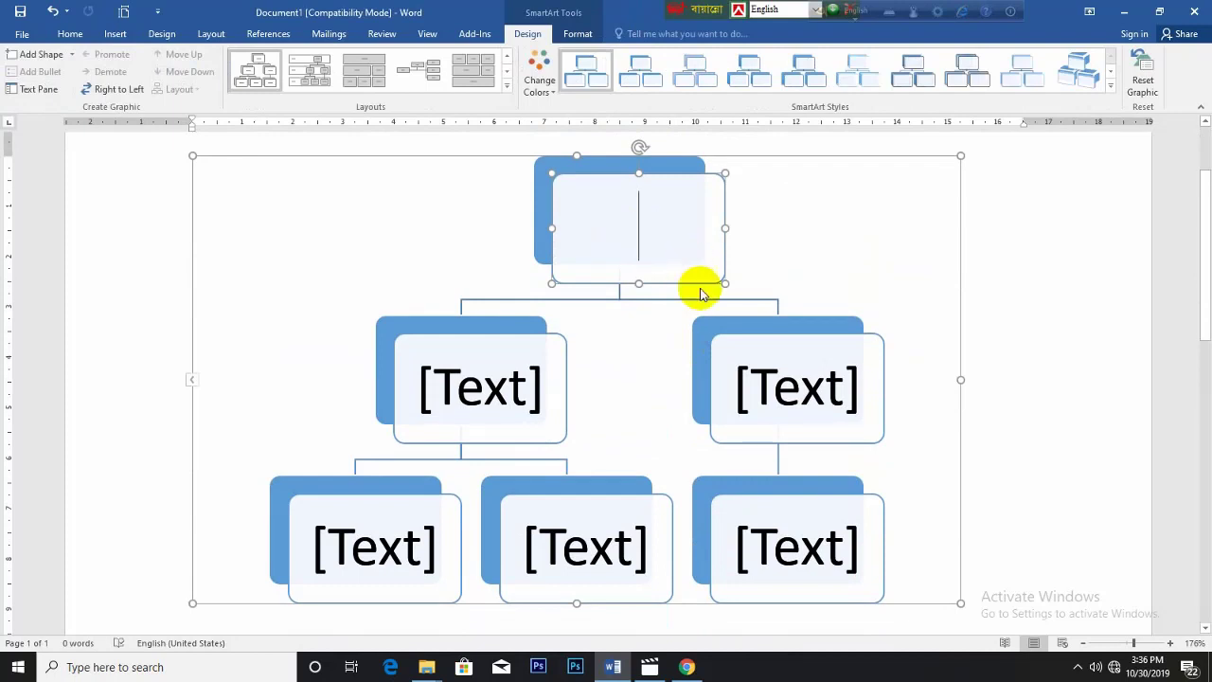
text(mamor)
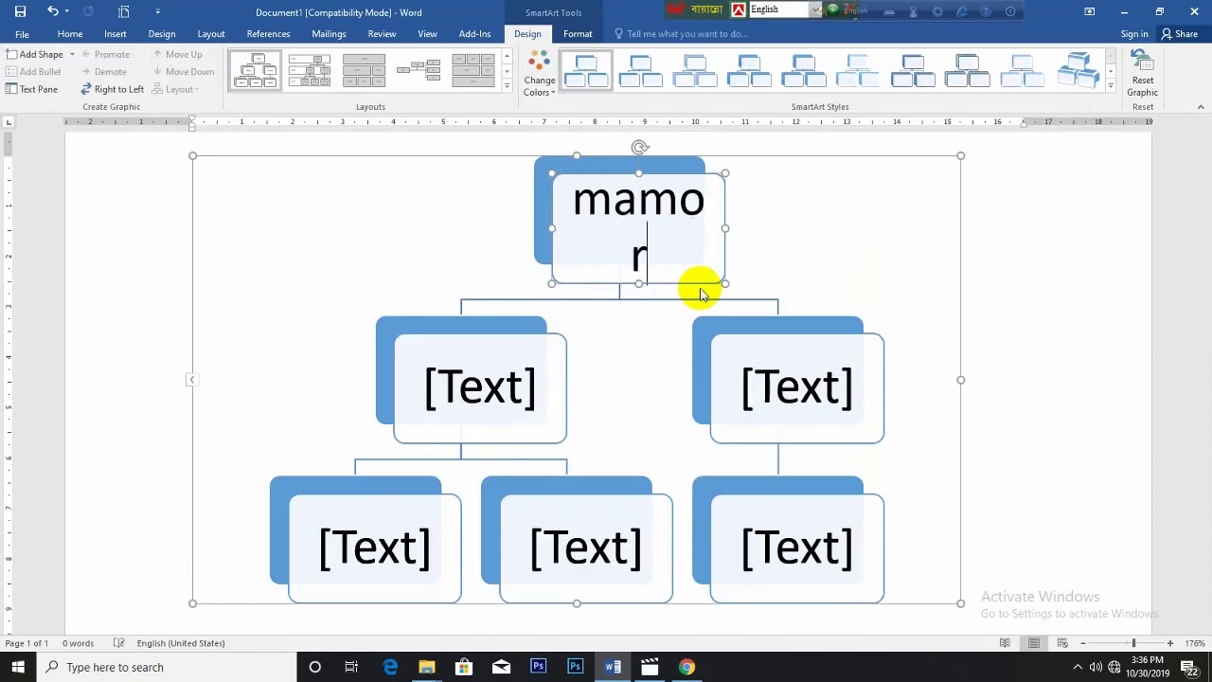
text(y)
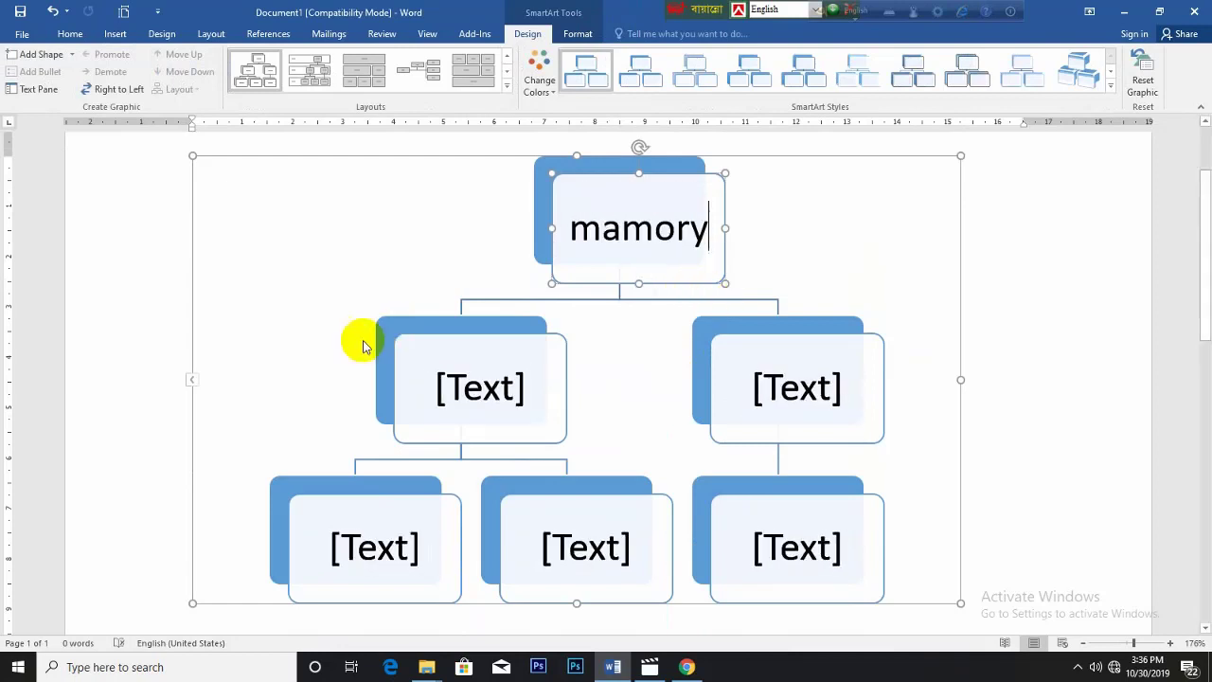
click(485, 394)
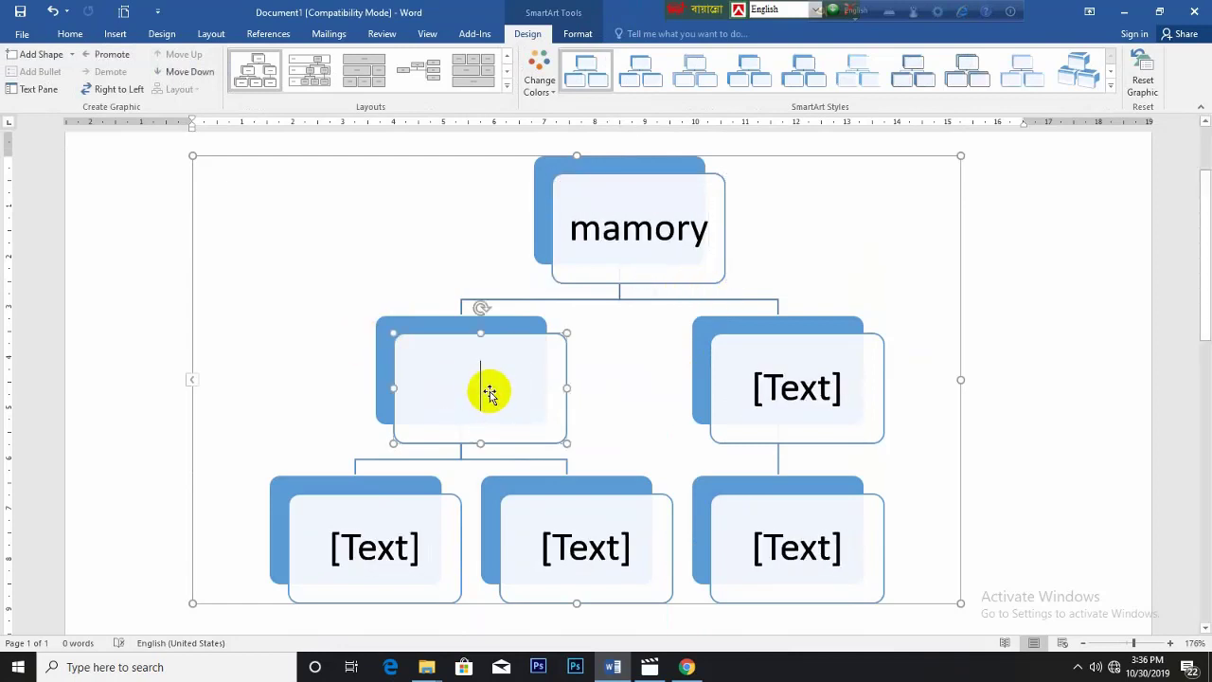
text(Pr)
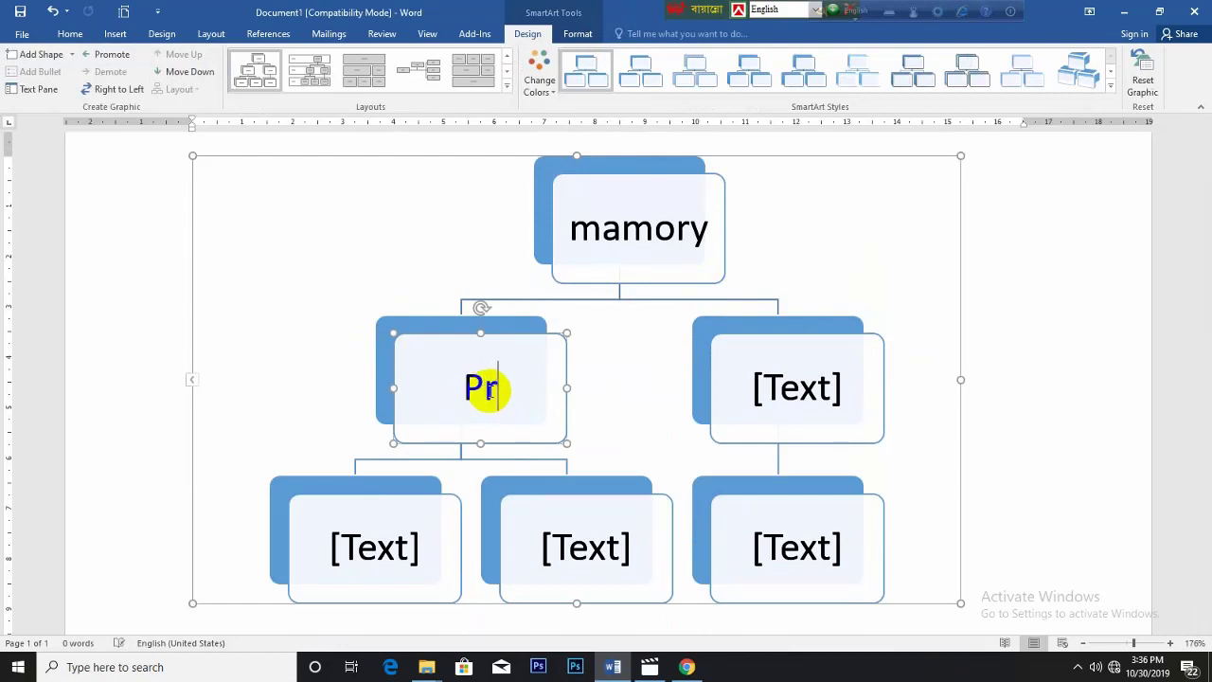
text(i)
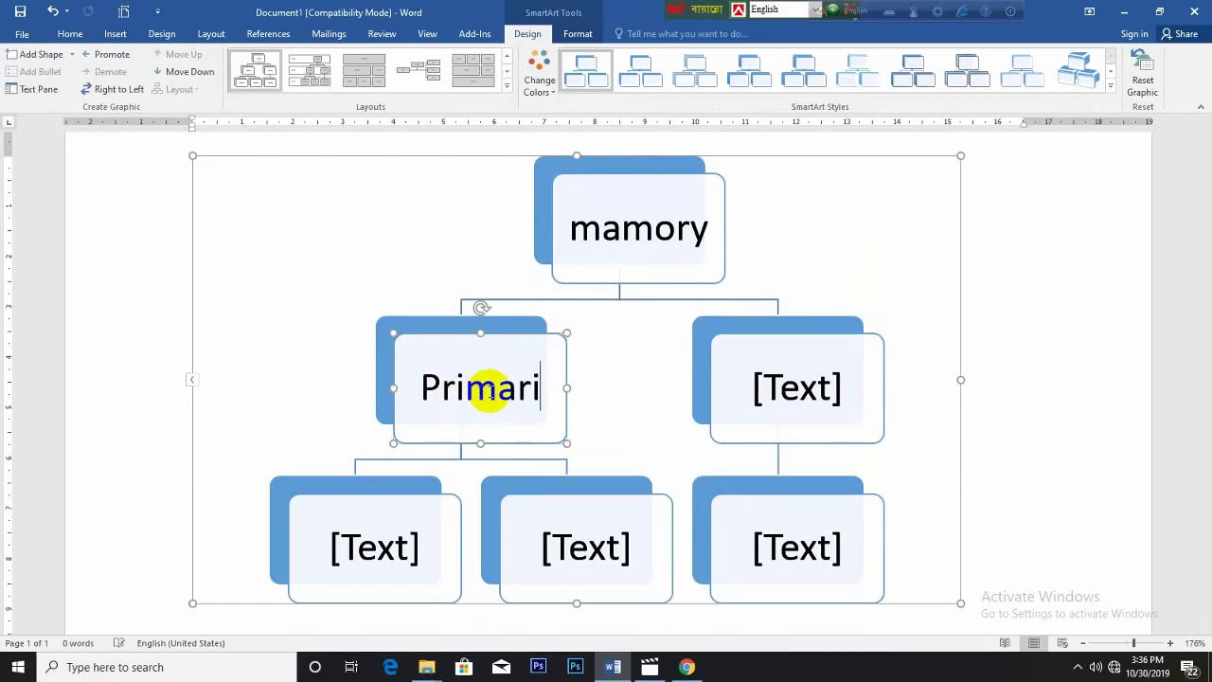
click(834, 399)
text(sec)
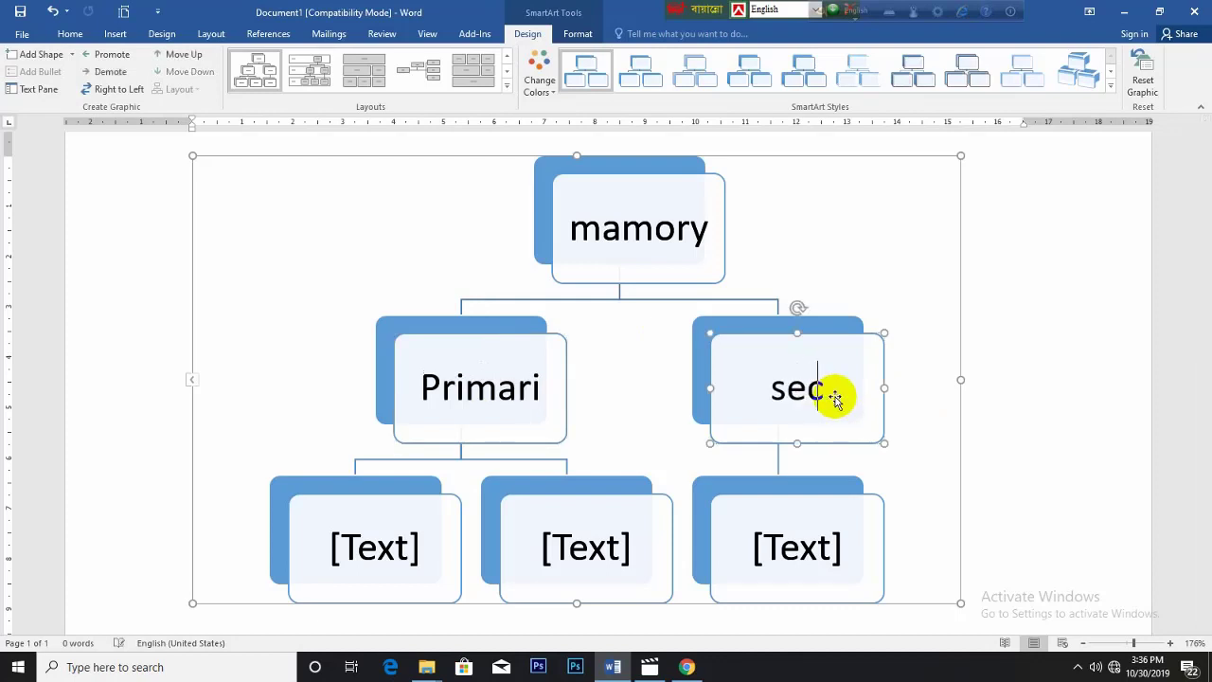
text(en)
text(da)
text(r)
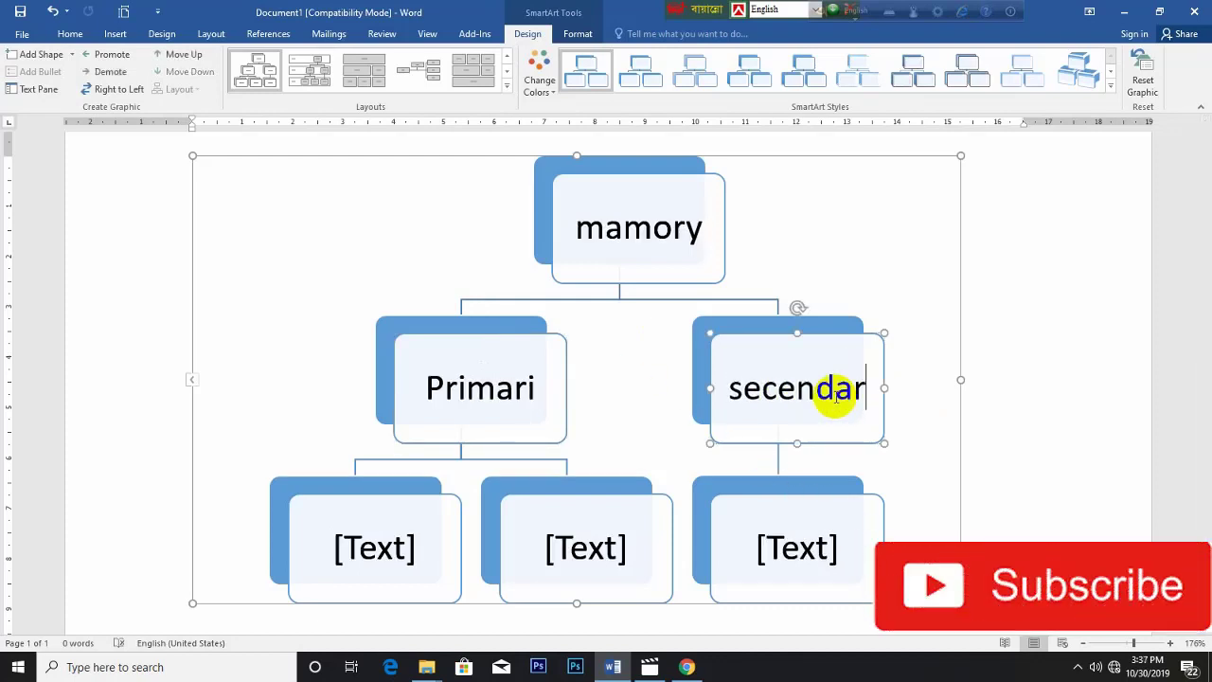
text(y)
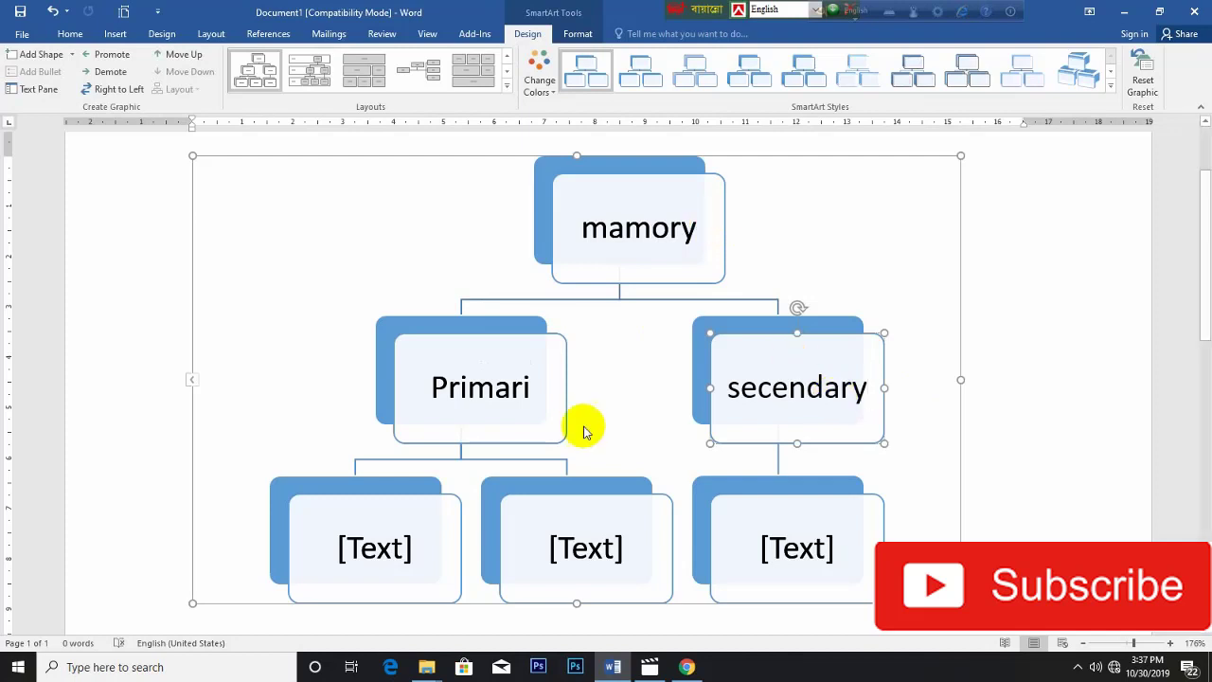
Replace the misspelled 'Primari' in the left middle box with 'main'.
click(530, 388)
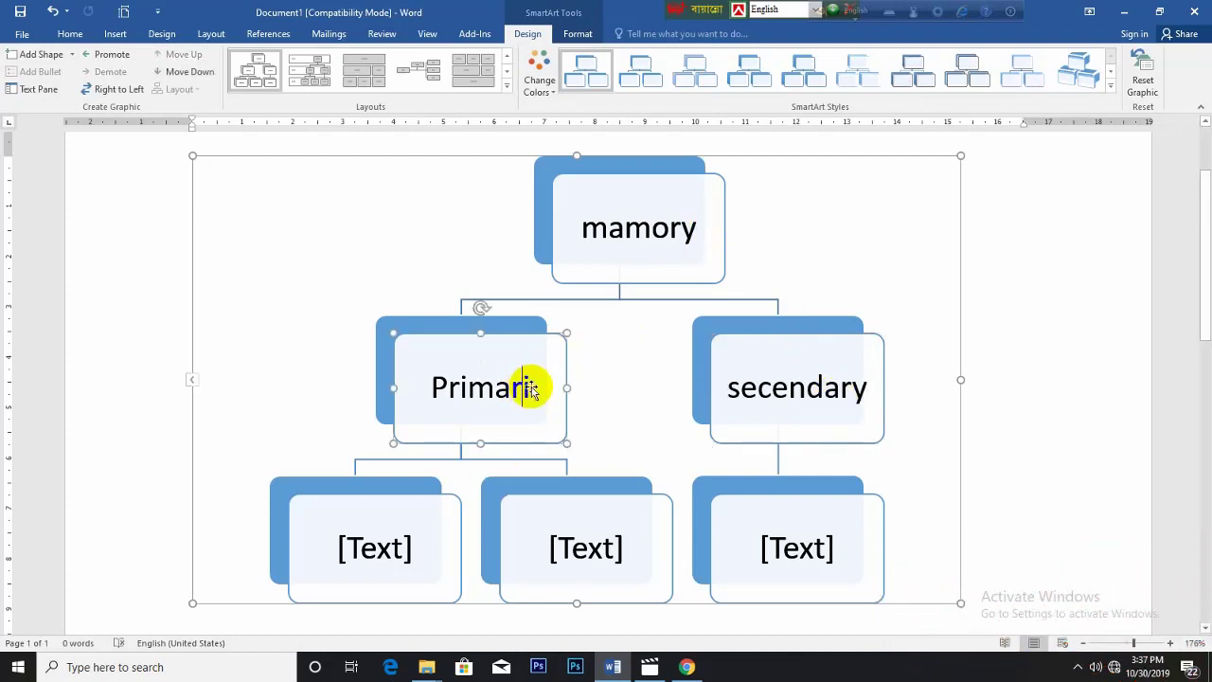
double_click(530, 388)
text(main)
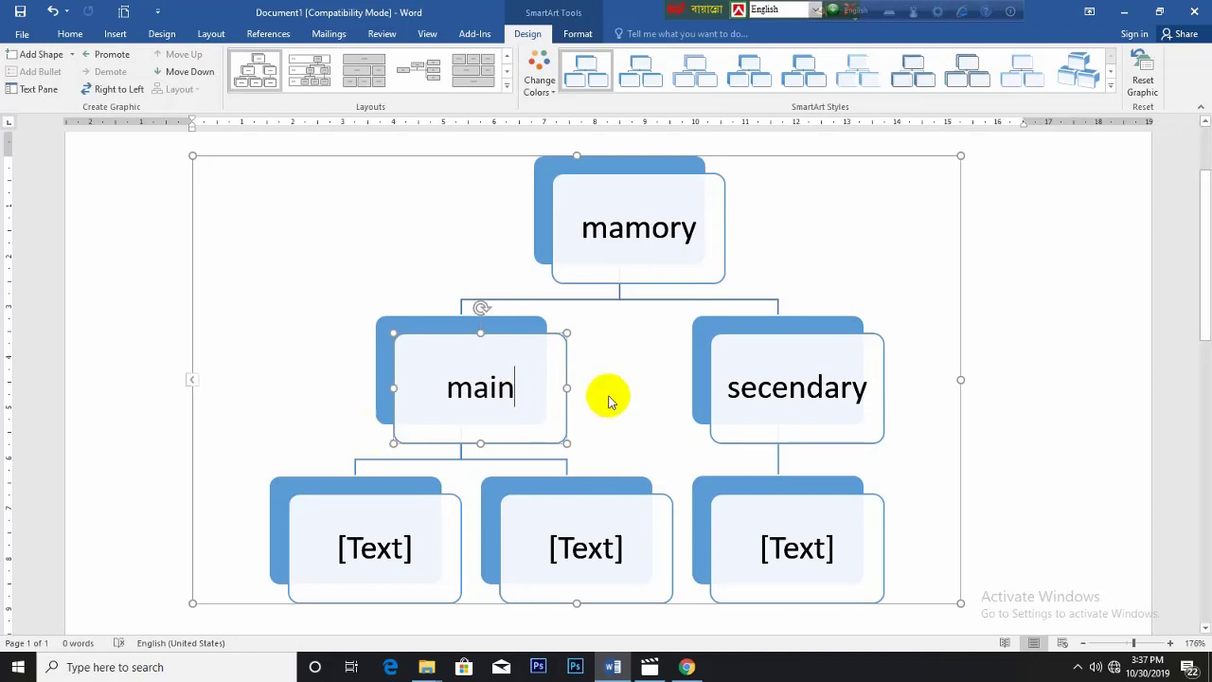
Delete the three empty bottom-level placeholder boxes.
click(857, 504)
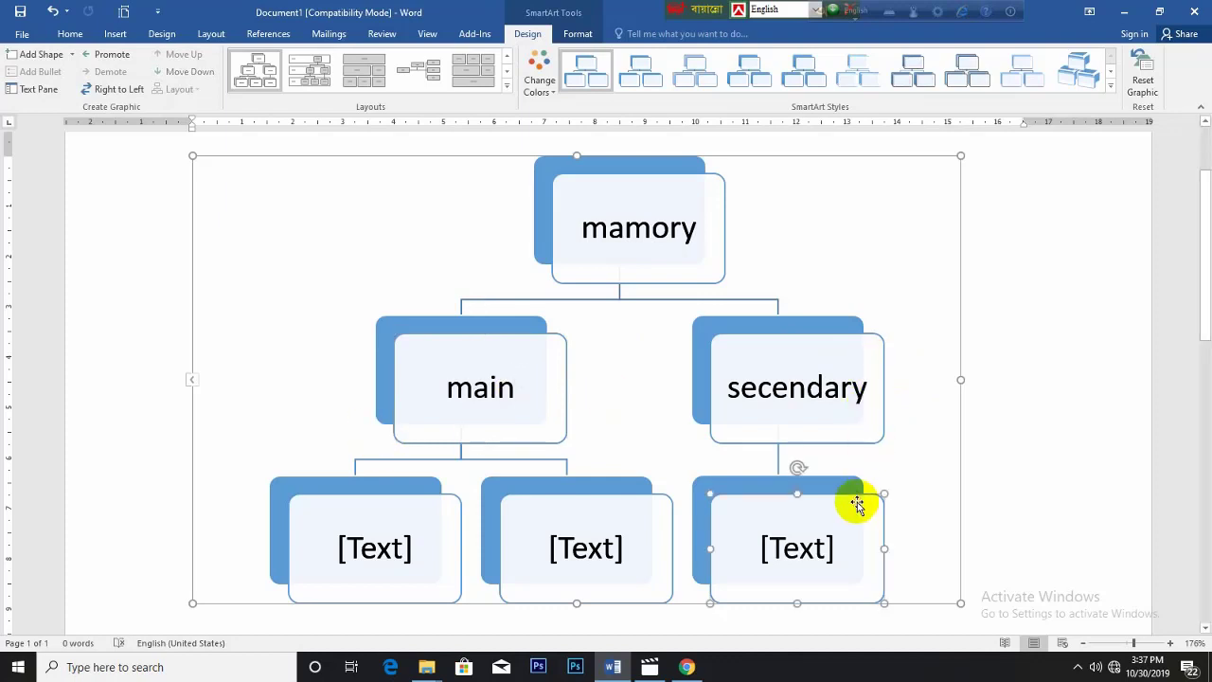
key(Delete)
click(701, 505)
key(Delete)
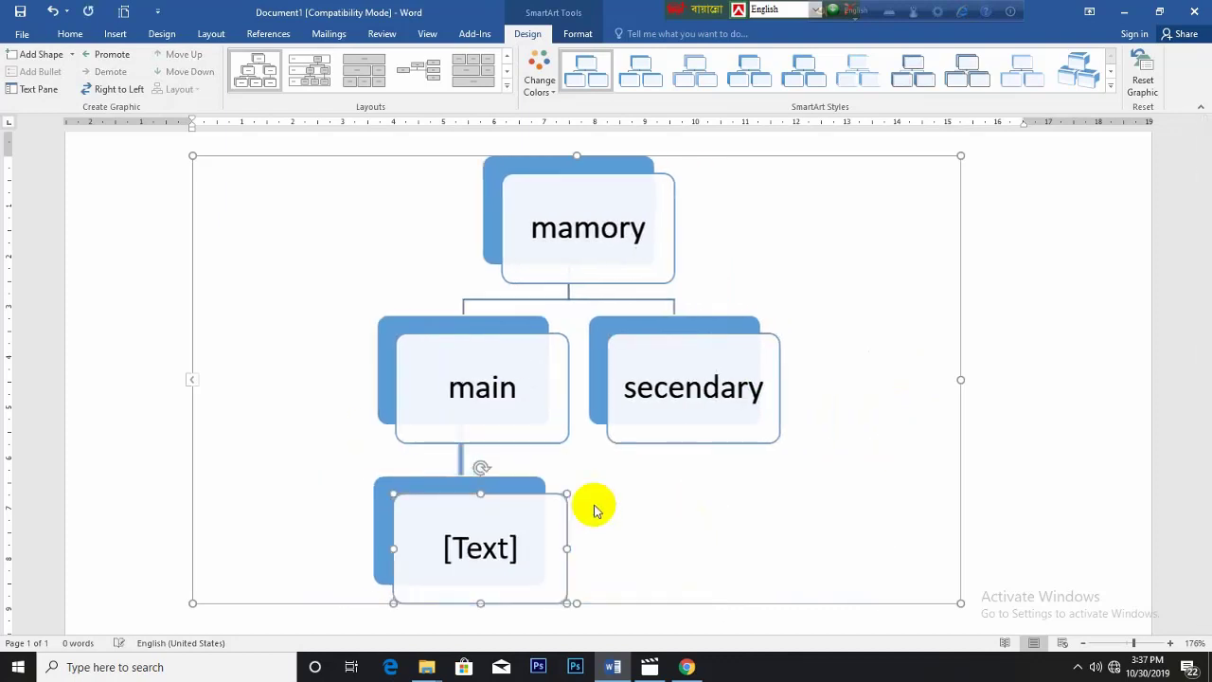
key(Delete)
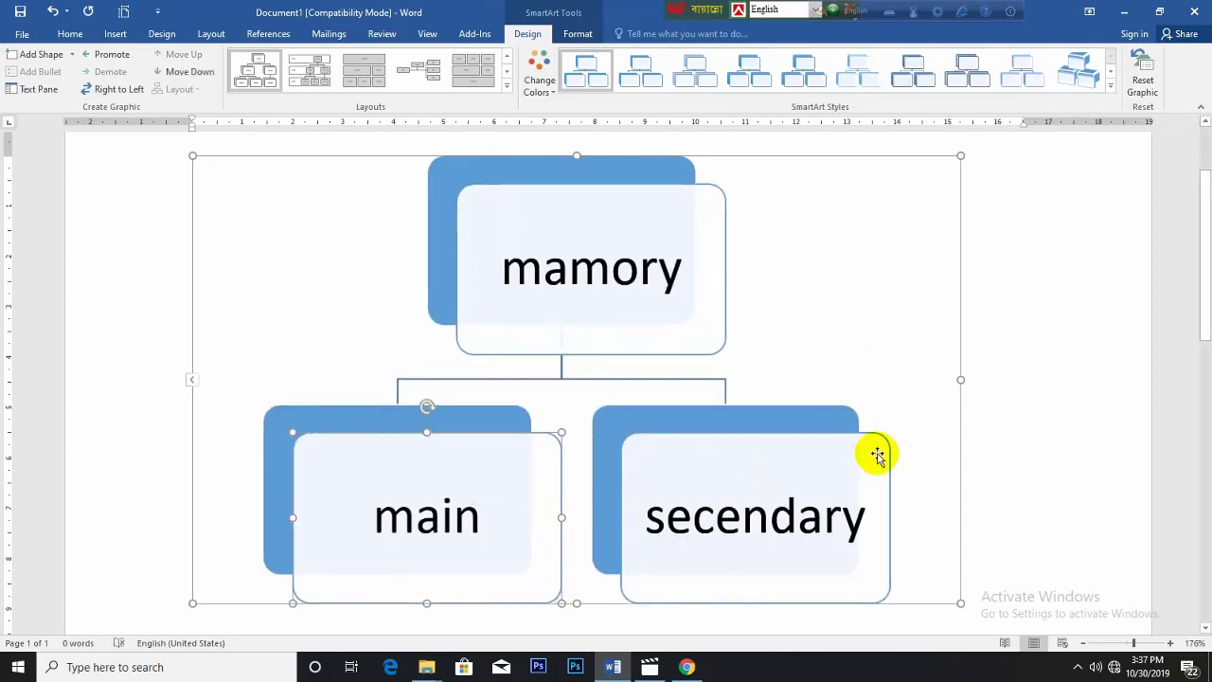
Add a new shape after 'secendary' and label it 'cash'.
click(883, 460)
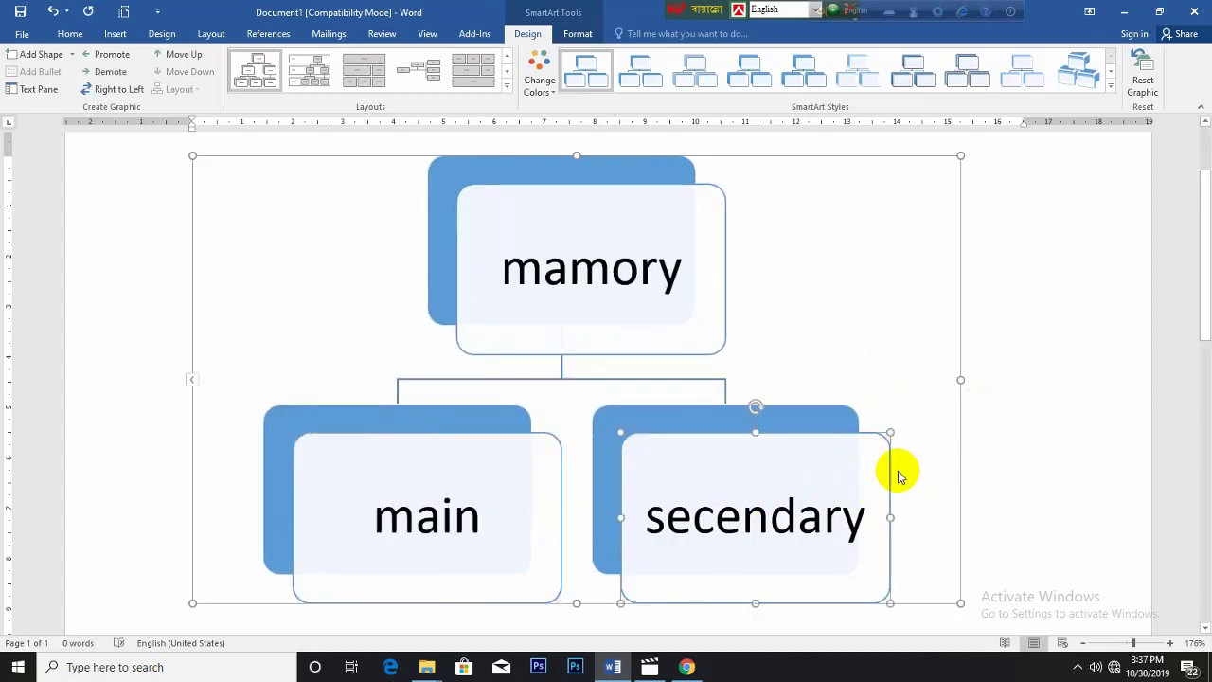
right_click(889, 470)
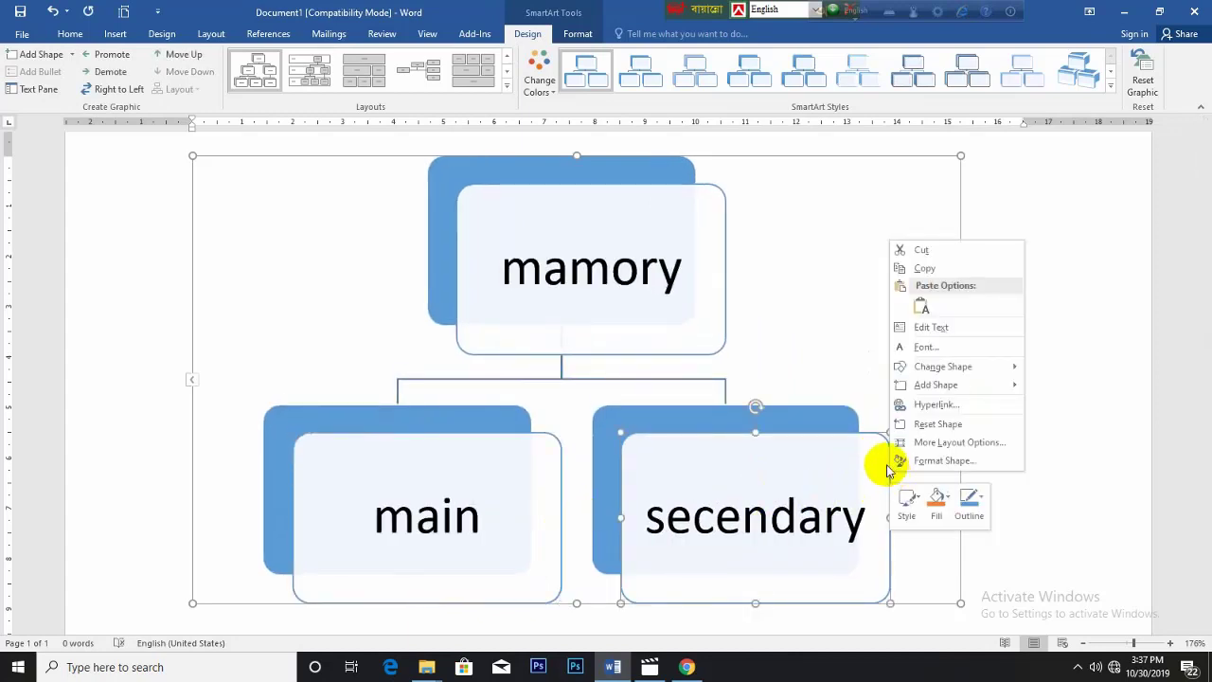
mouse_move(936, 384)
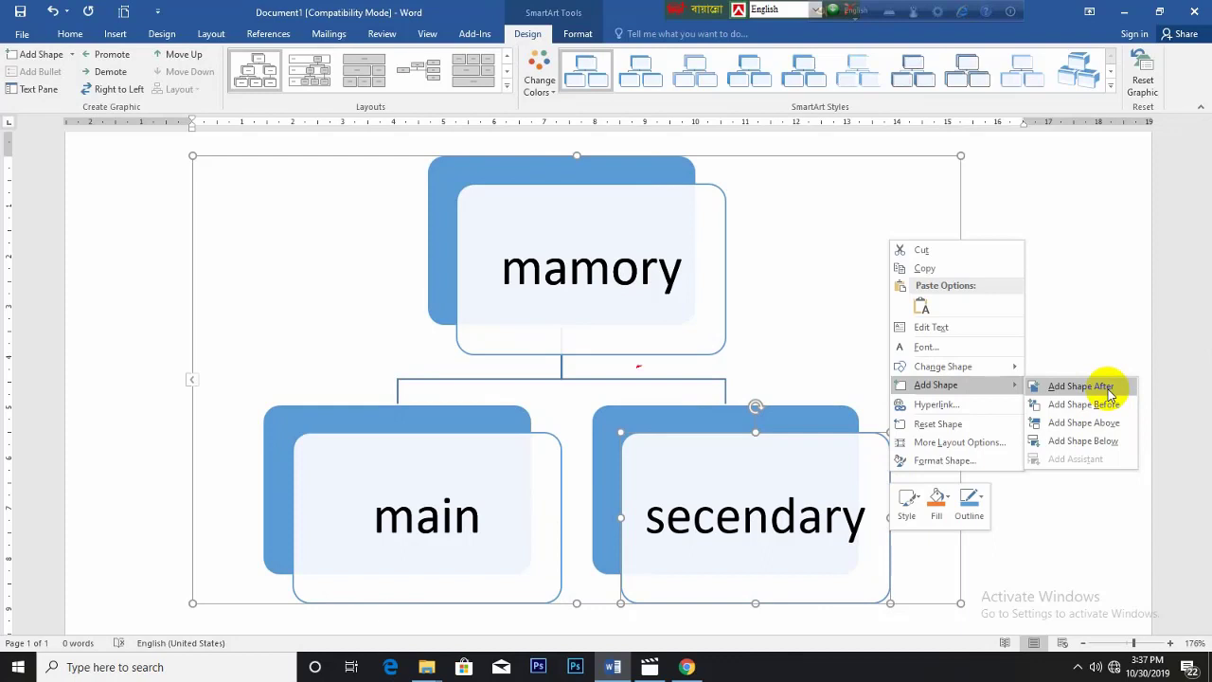
click(1109, 391)
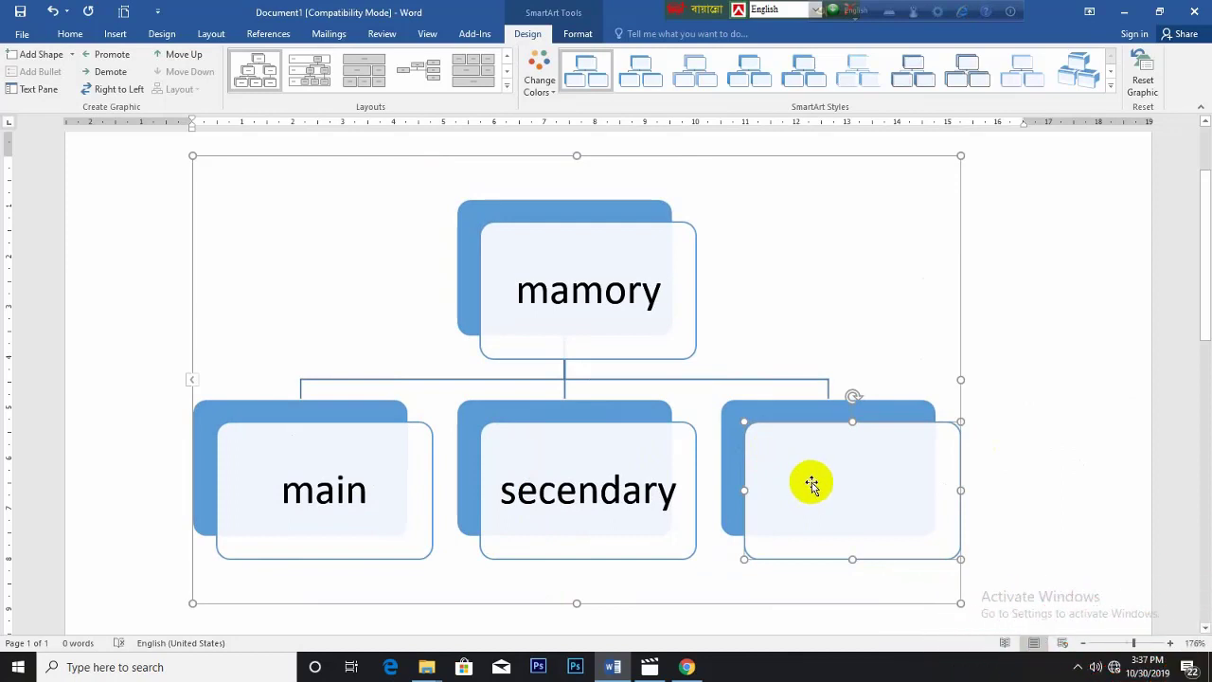
text(cash)
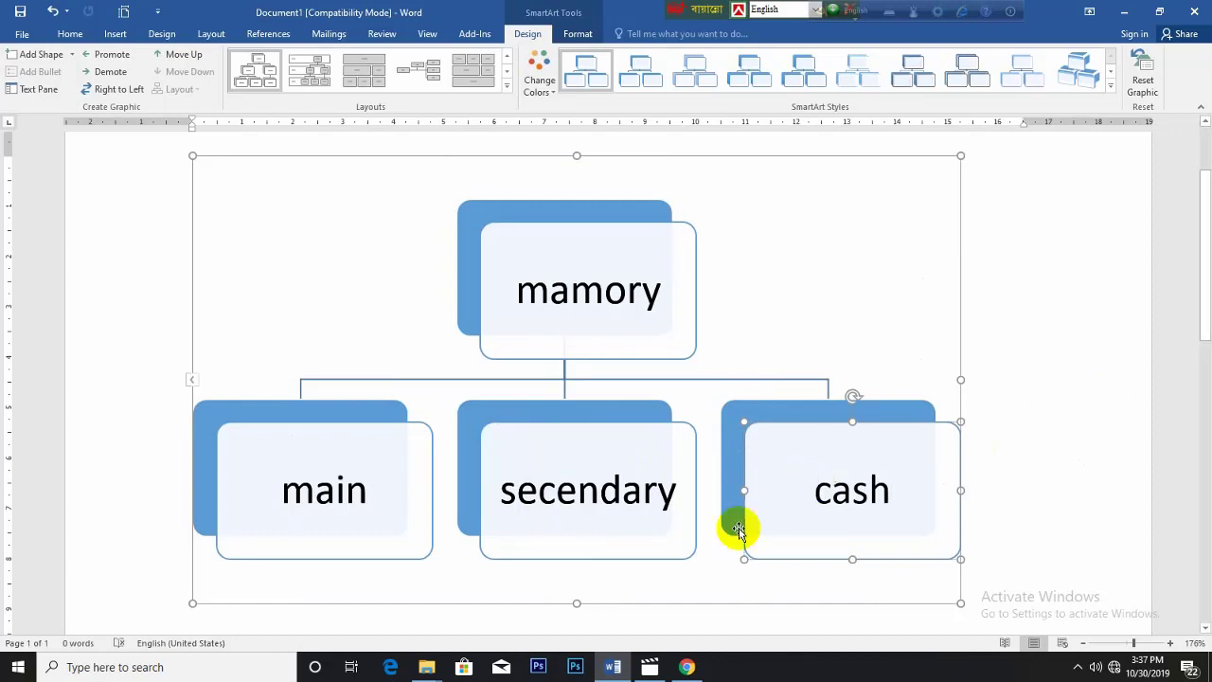
scroll(380, 554, down, 3)
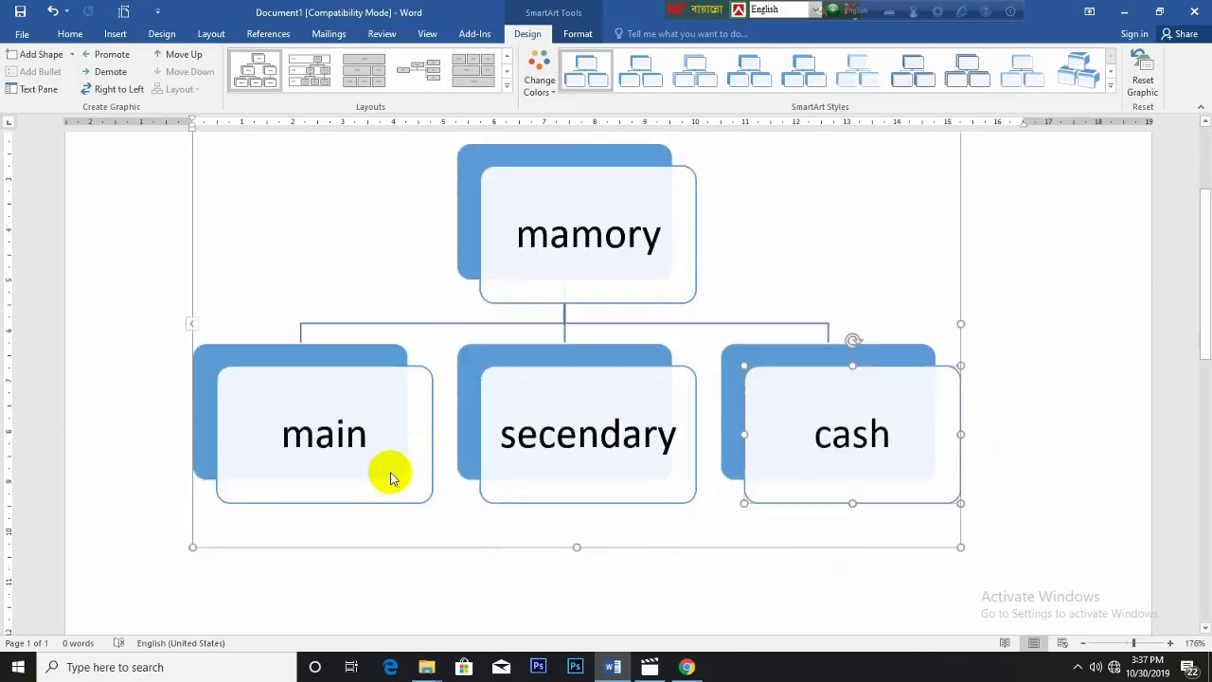
click(355, 435)
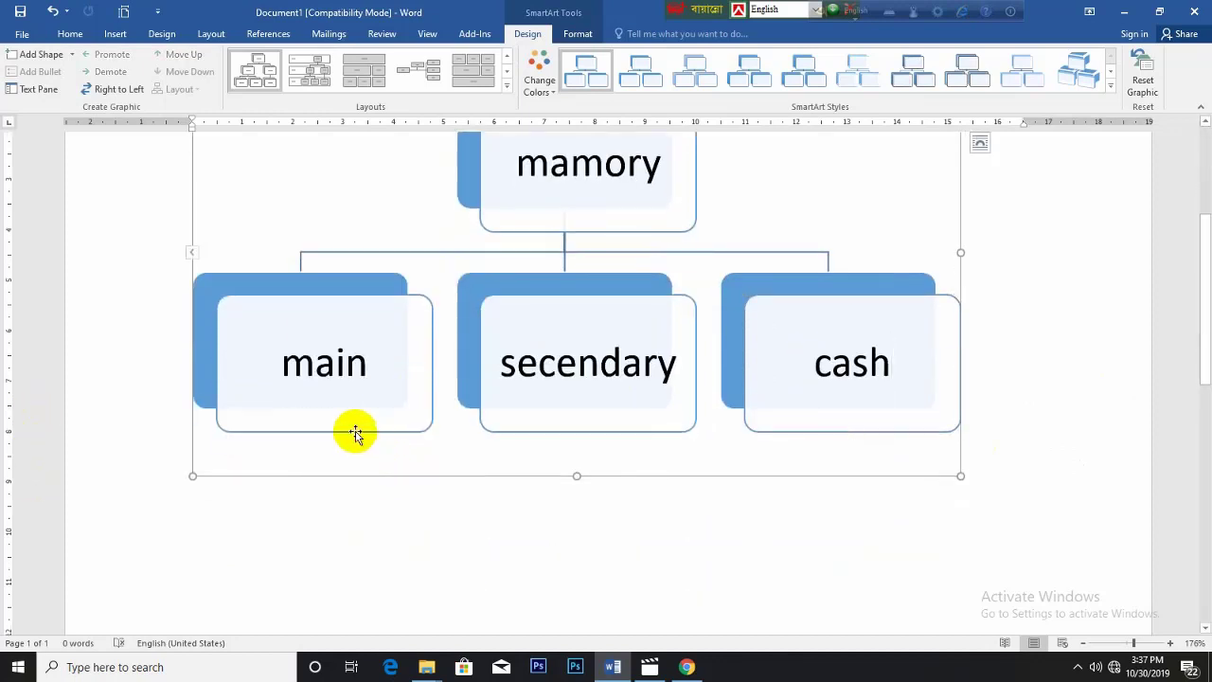
click(355, 434)
Add a box below 'main', then a second box beside it, giving two empty children.
right_click(355, 432)
mouse_move(403, 346)
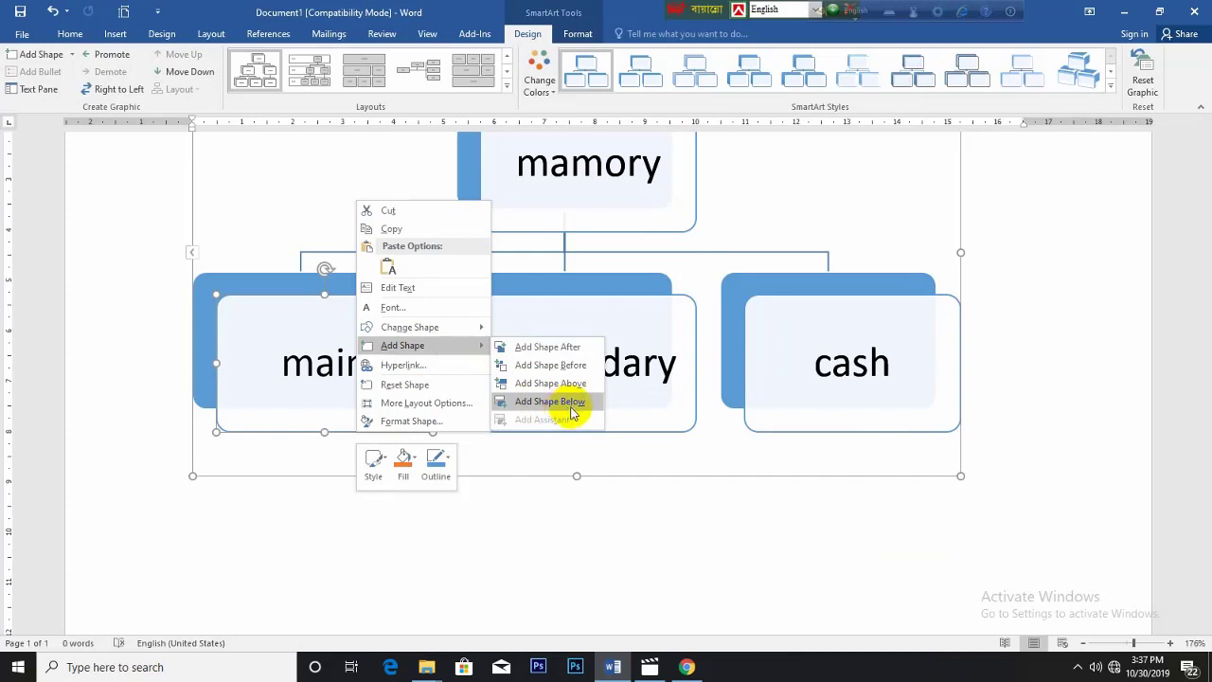
click(550, 402)
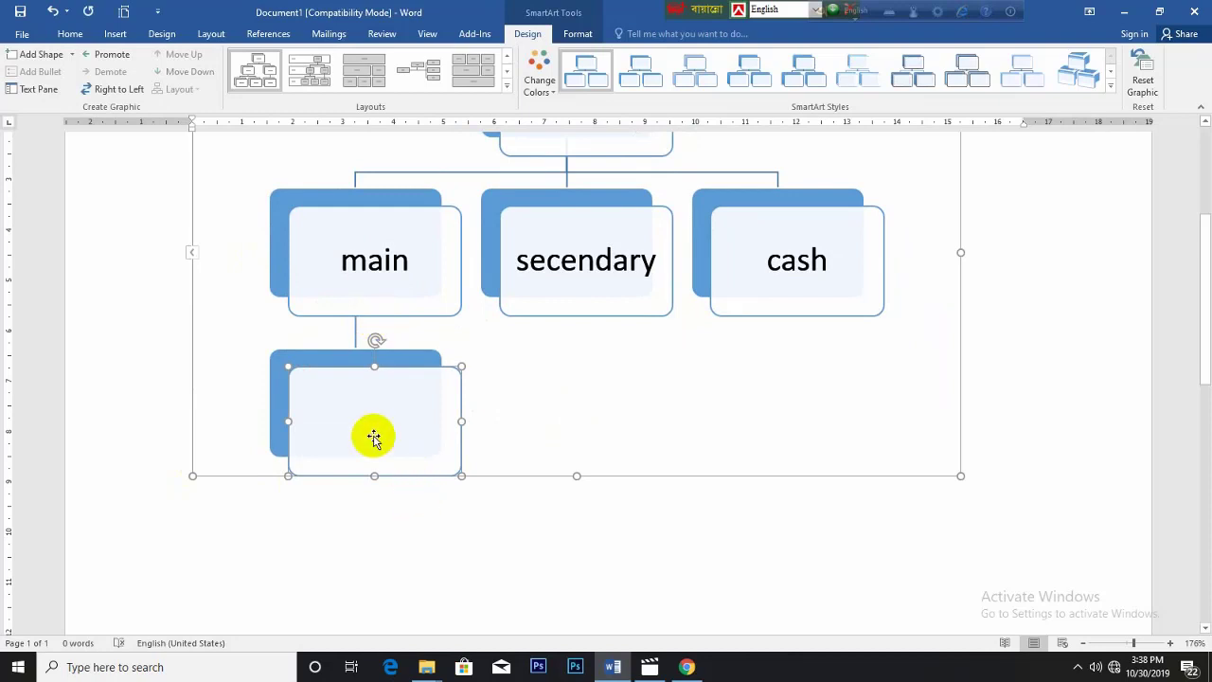
right_click(462, 405)
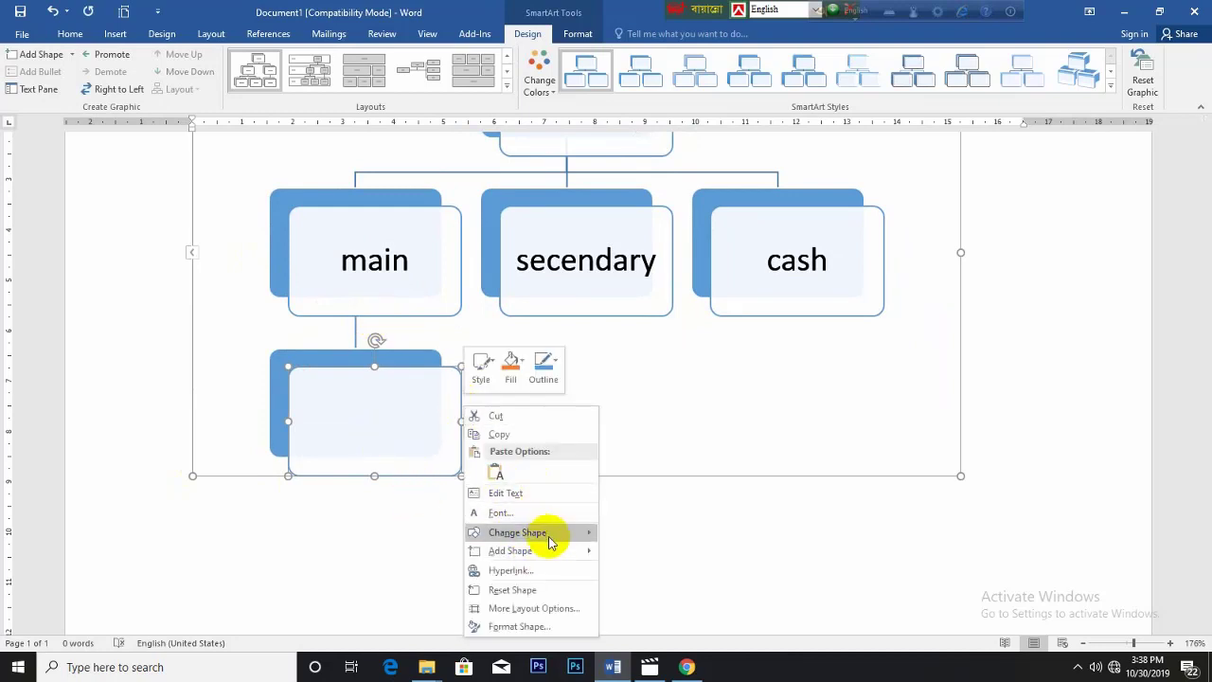
mouse_move(510, 550)
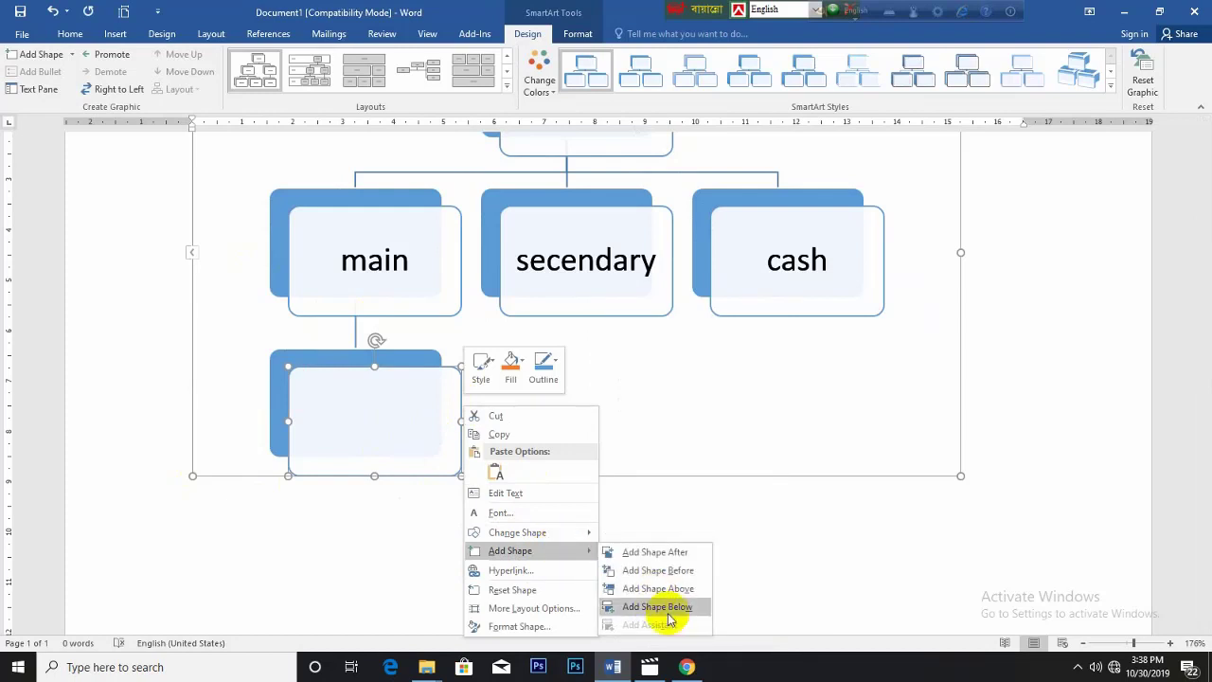
click(655, 552)
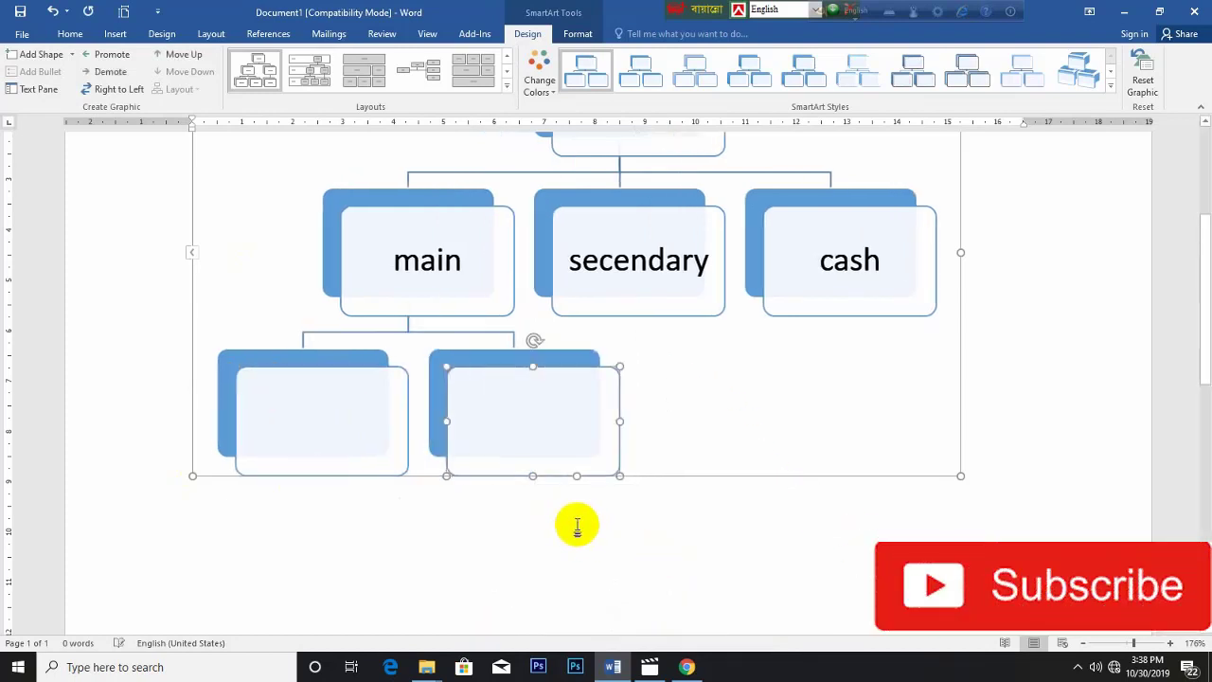
click(351, 428)
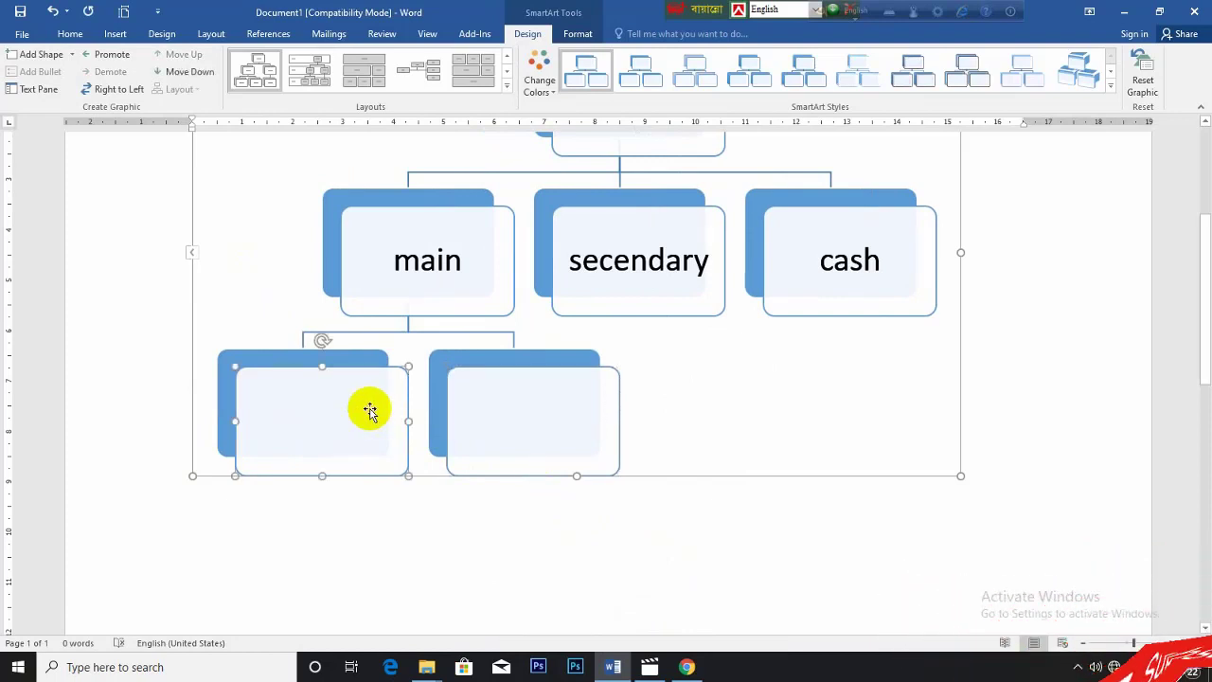
Type 'ram' in the left child box under main and 'rom' in the right one.
text(ram)
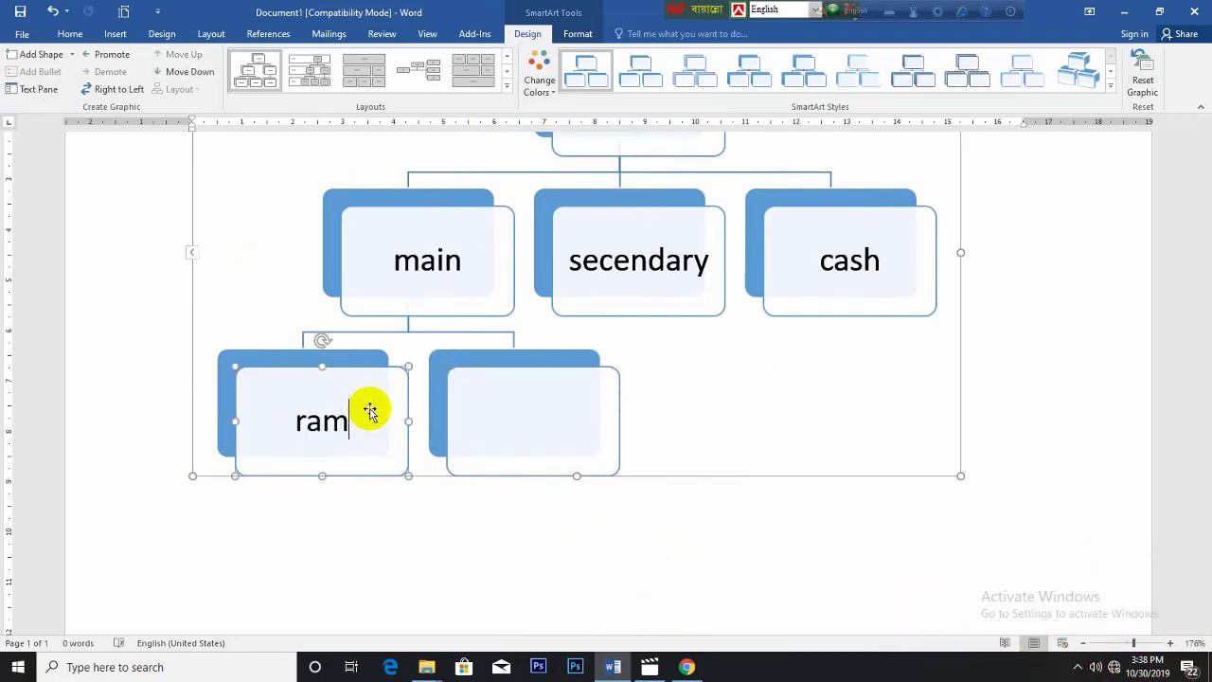
click(493, 403)
text(r)
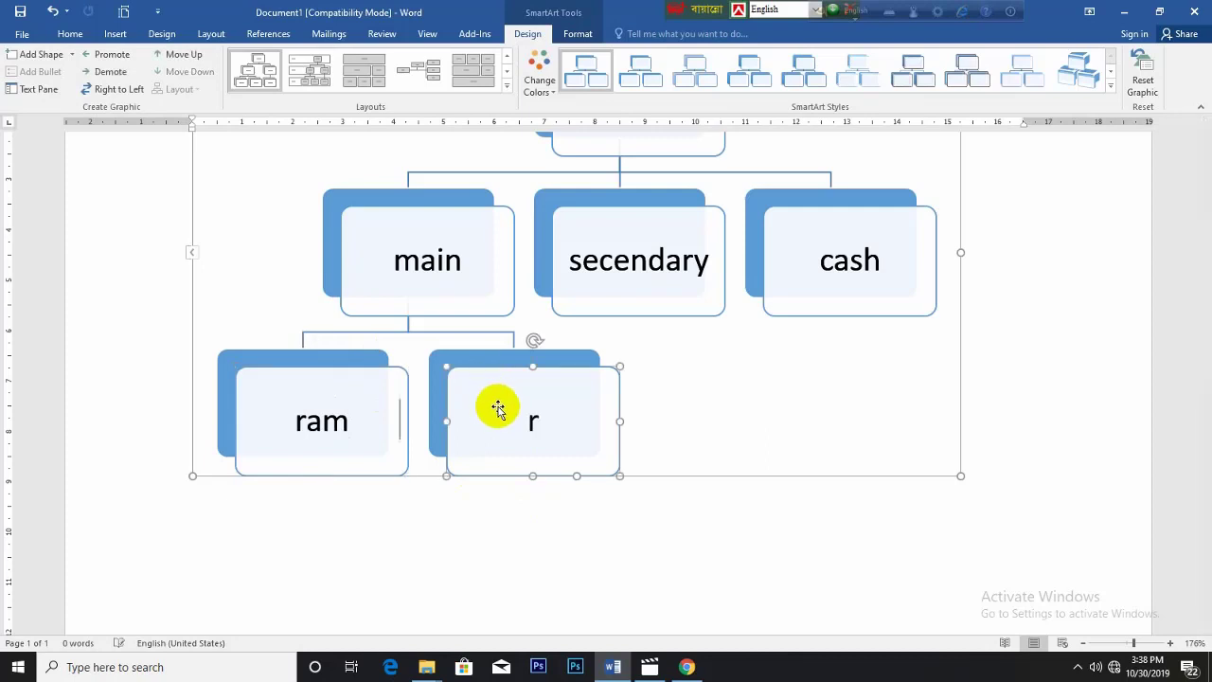
text(om)
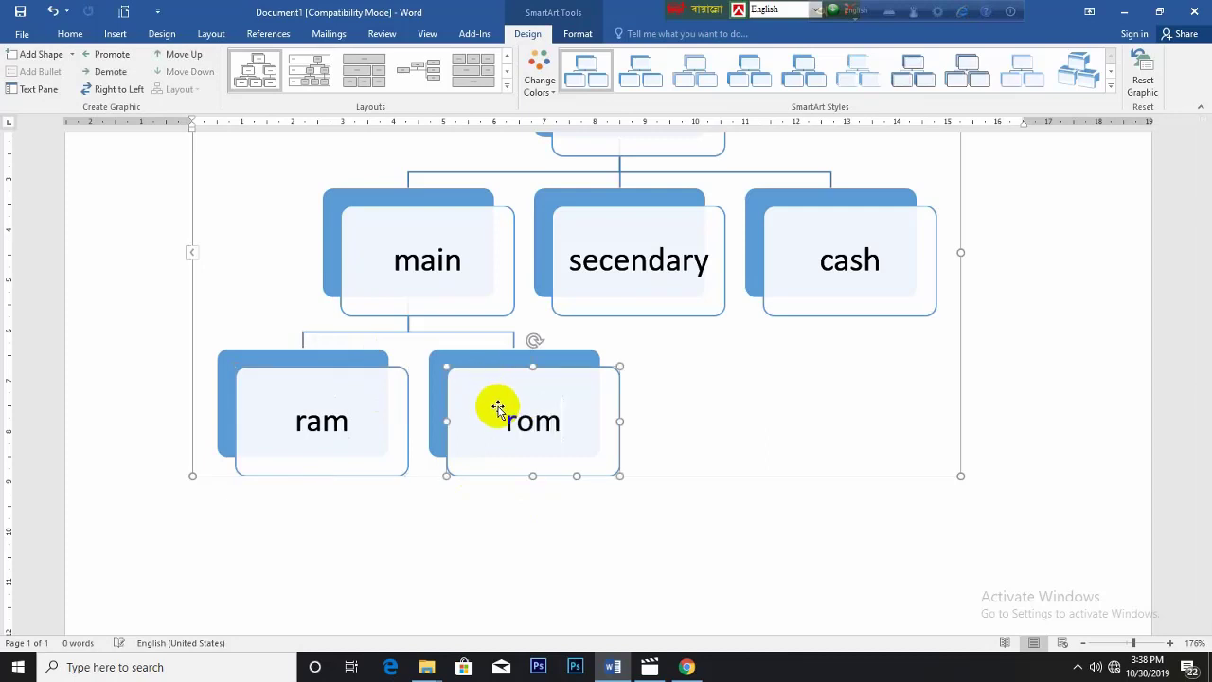
click(636, 315)
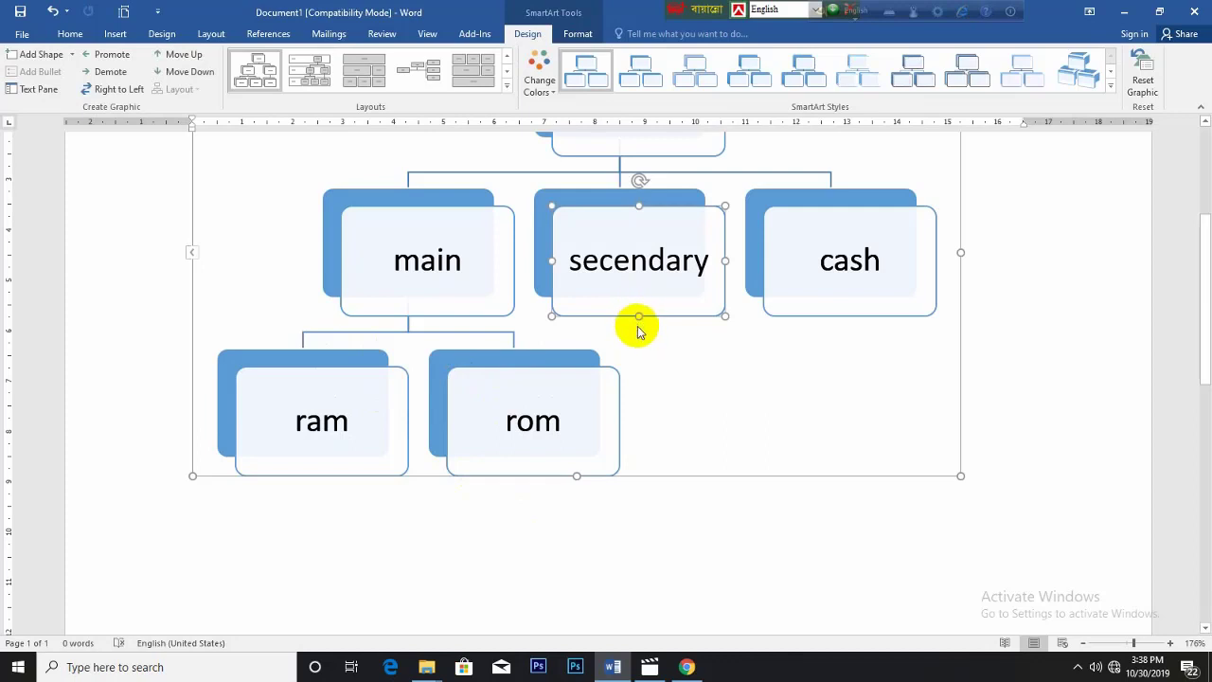
Add a box below 'cash' and further empty boxes after it in the bottom row.
click(824, 315)
right_click(823, 313)
mouse_move(877, 441)
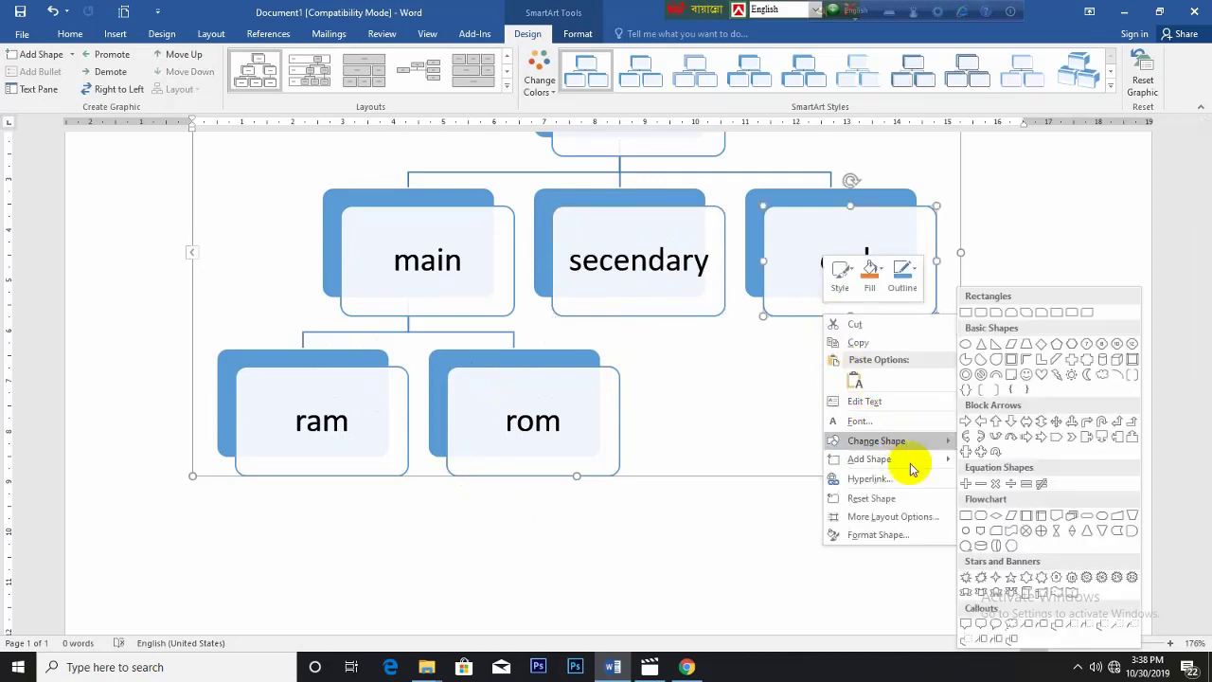
click(996, 516)
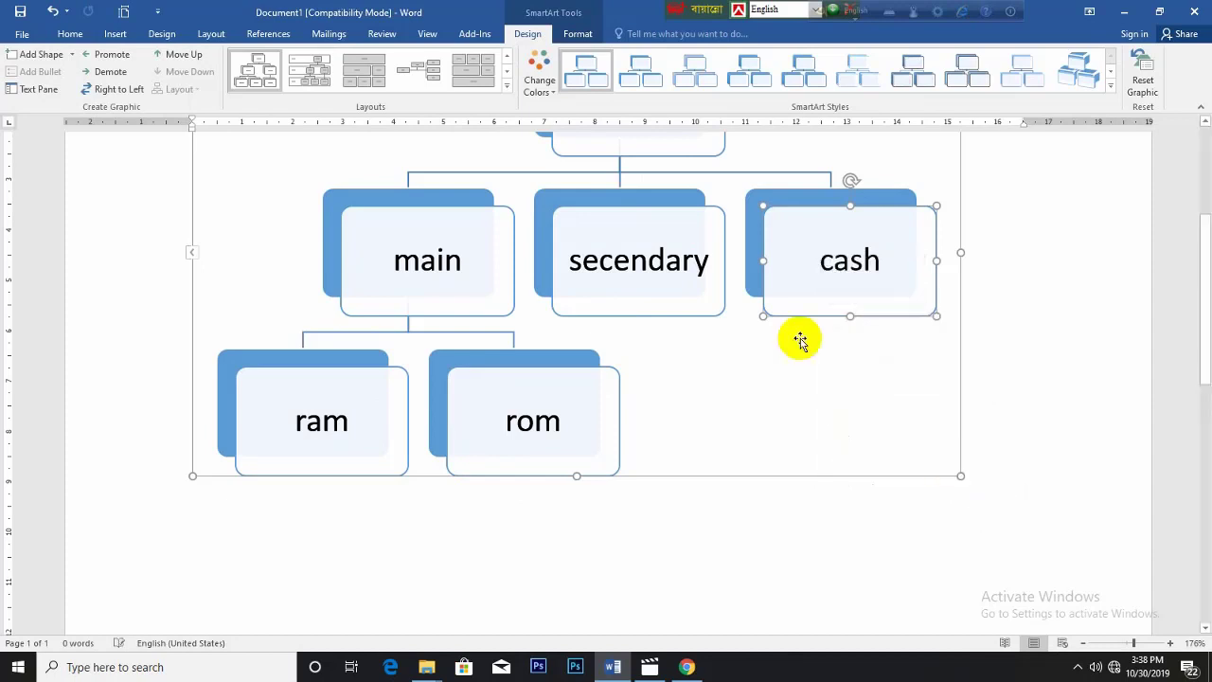
right_click(935, 456)
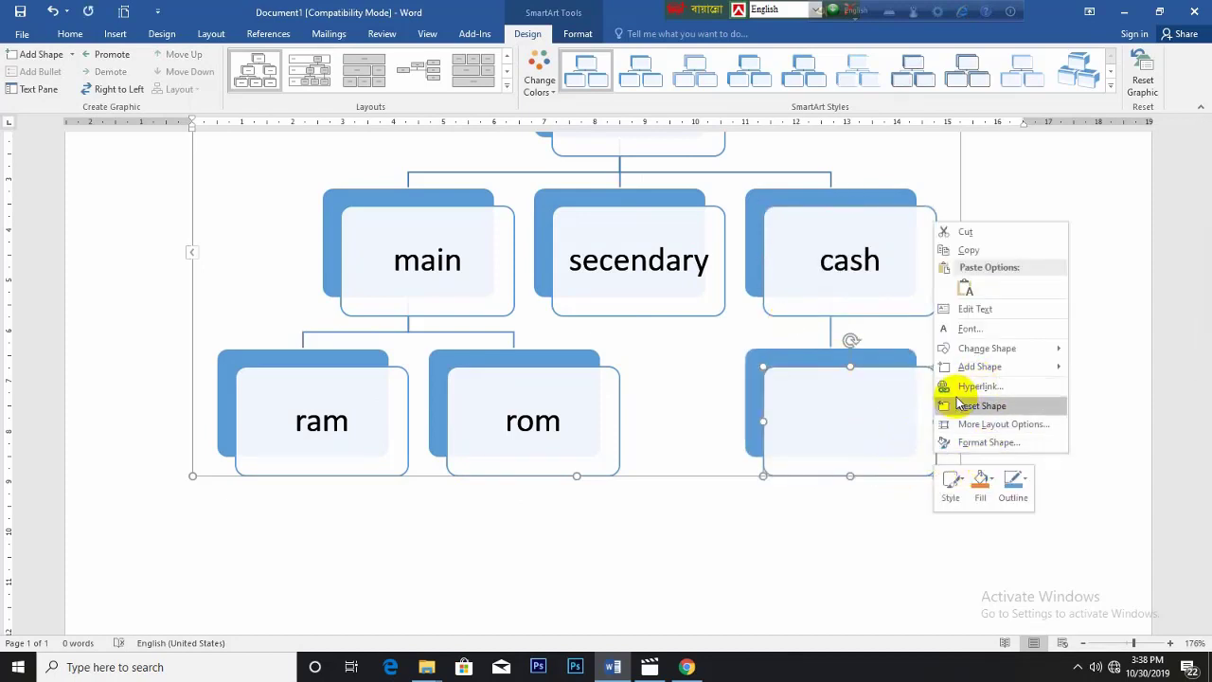
mouse_move(980, 367)
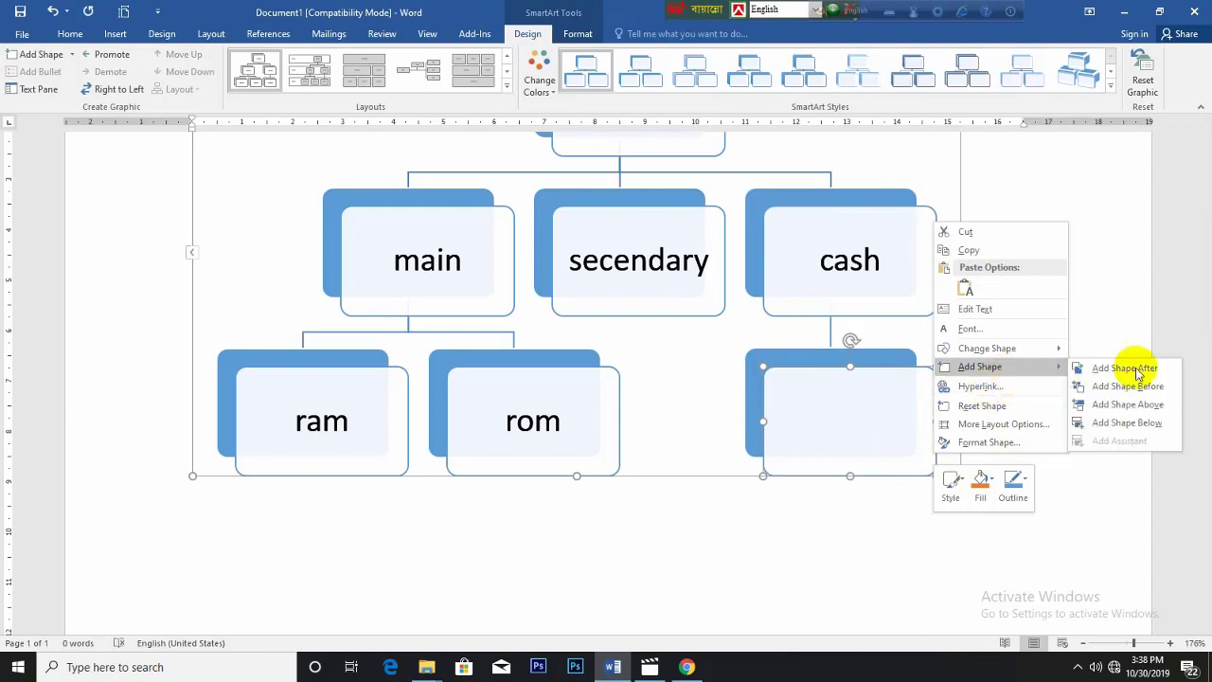
click(1130, 370)
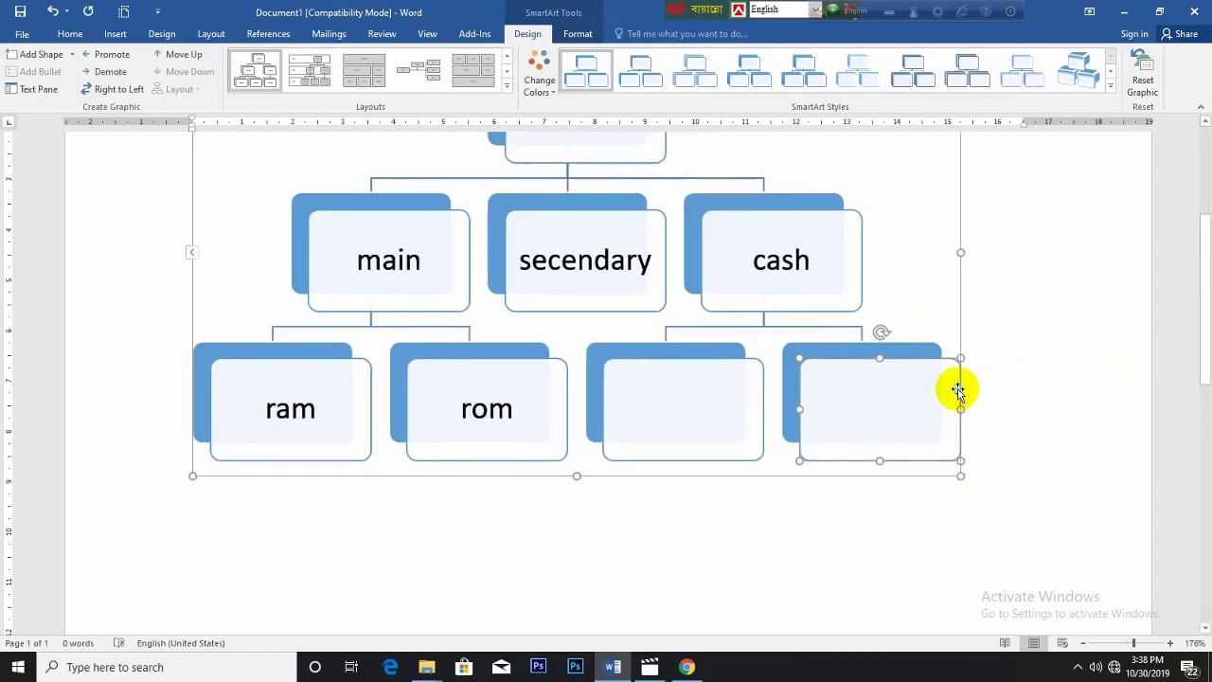
right_click(958, 390)
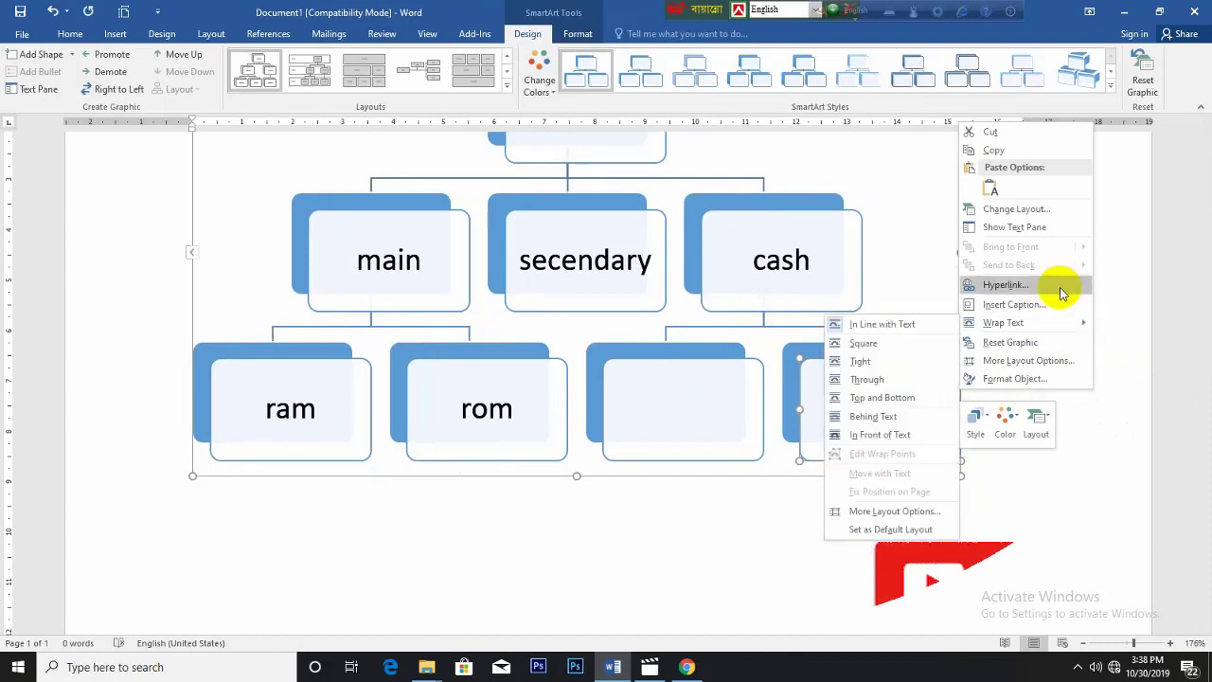
click(933, 364)
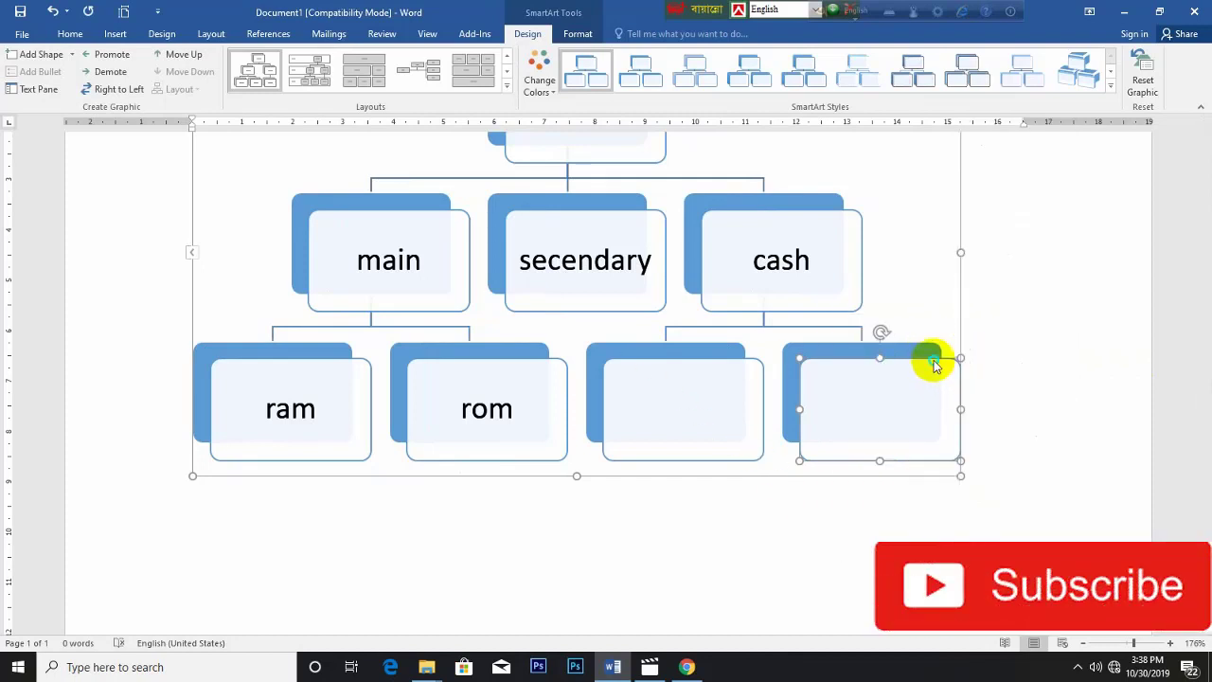
right_click(931, 358)
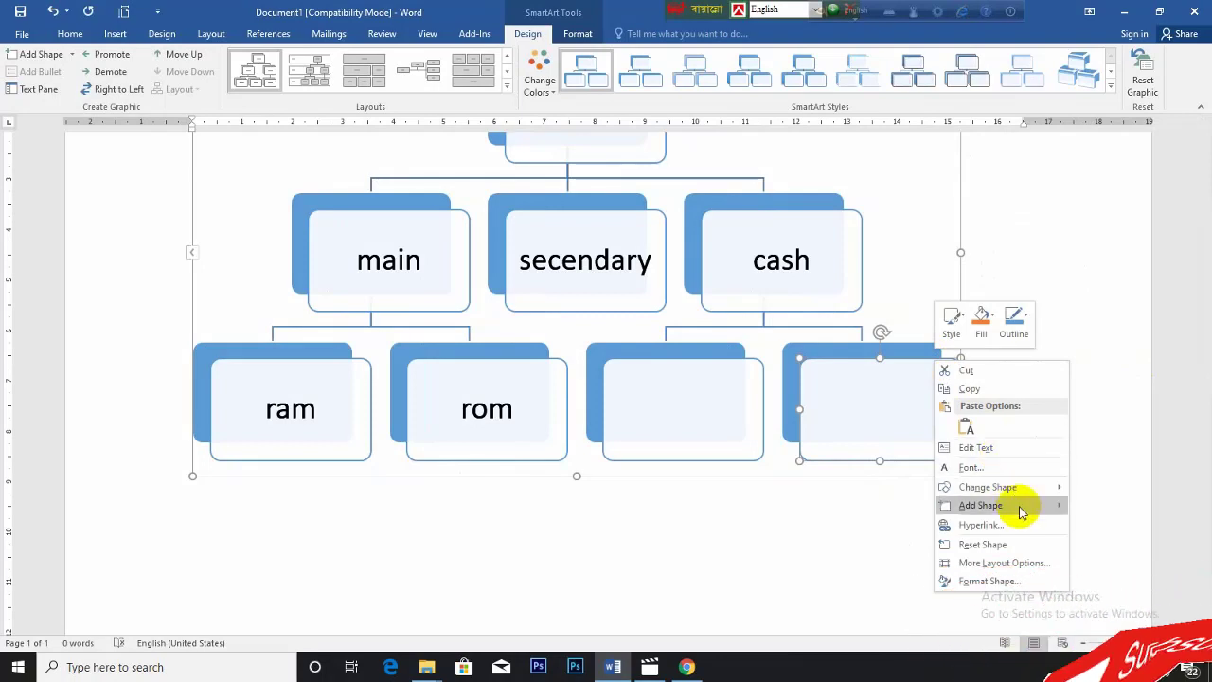
mouse_move(982, 505)
click(1125, 509)
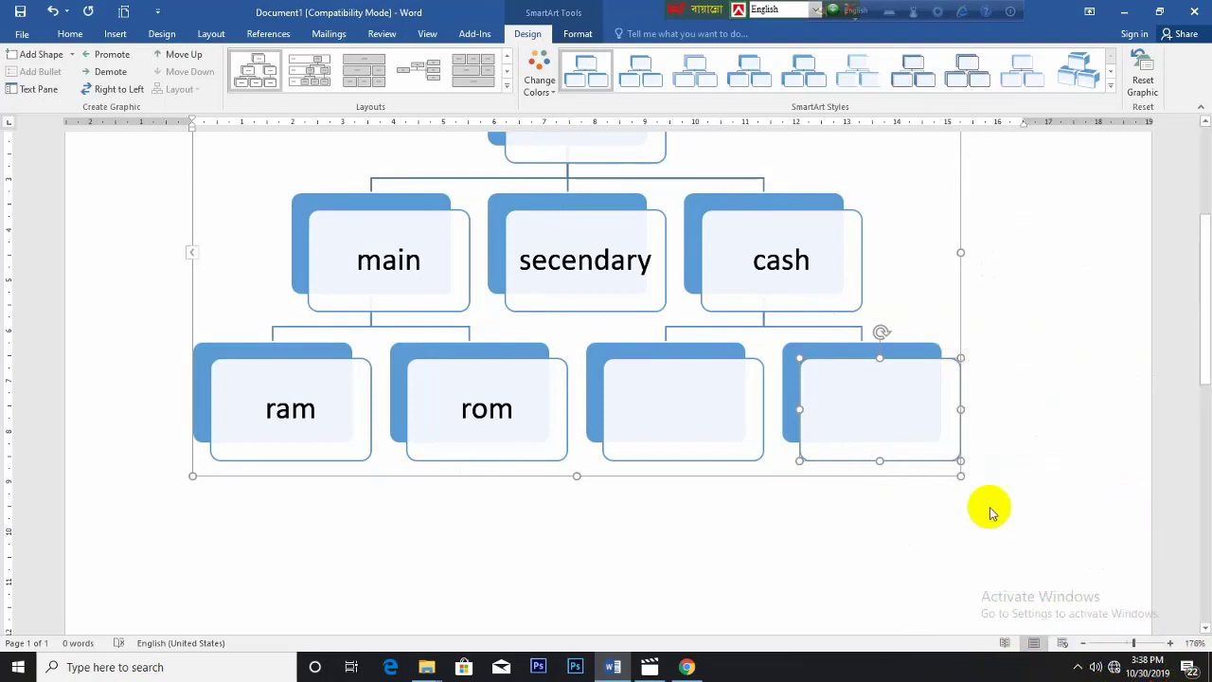
click(893, 481)
scroll(733, 476, up, 3)
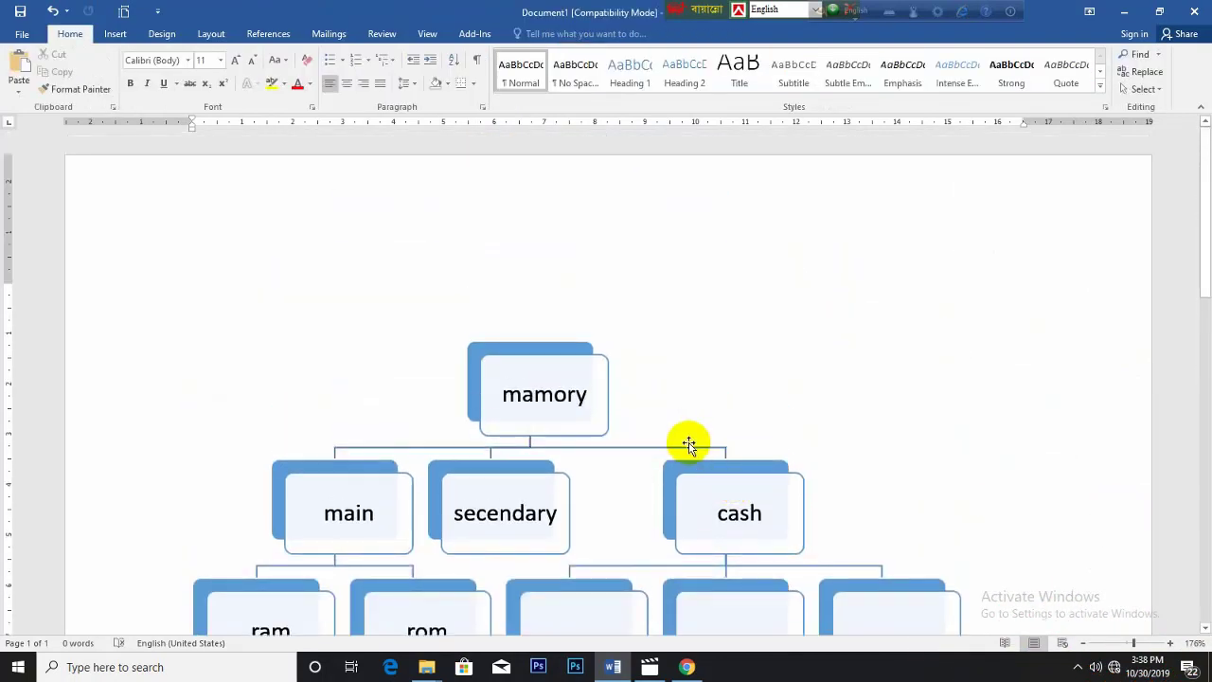
scroll(690, 440, down, 3)
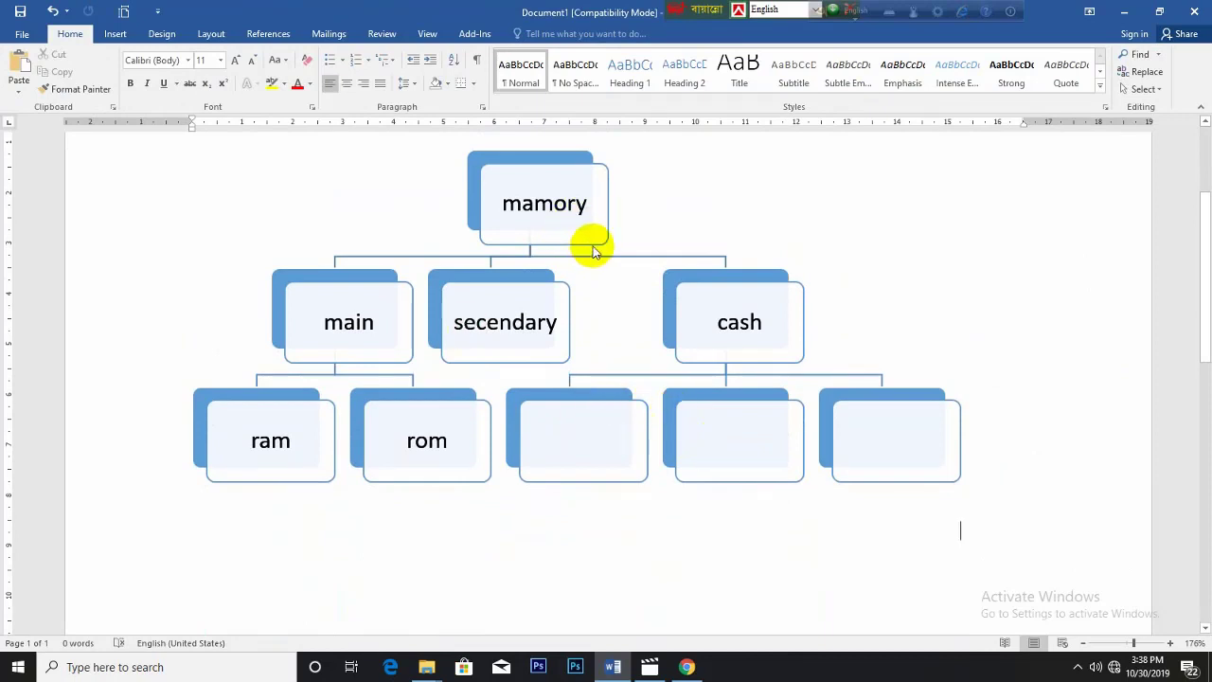
click(592, 242)
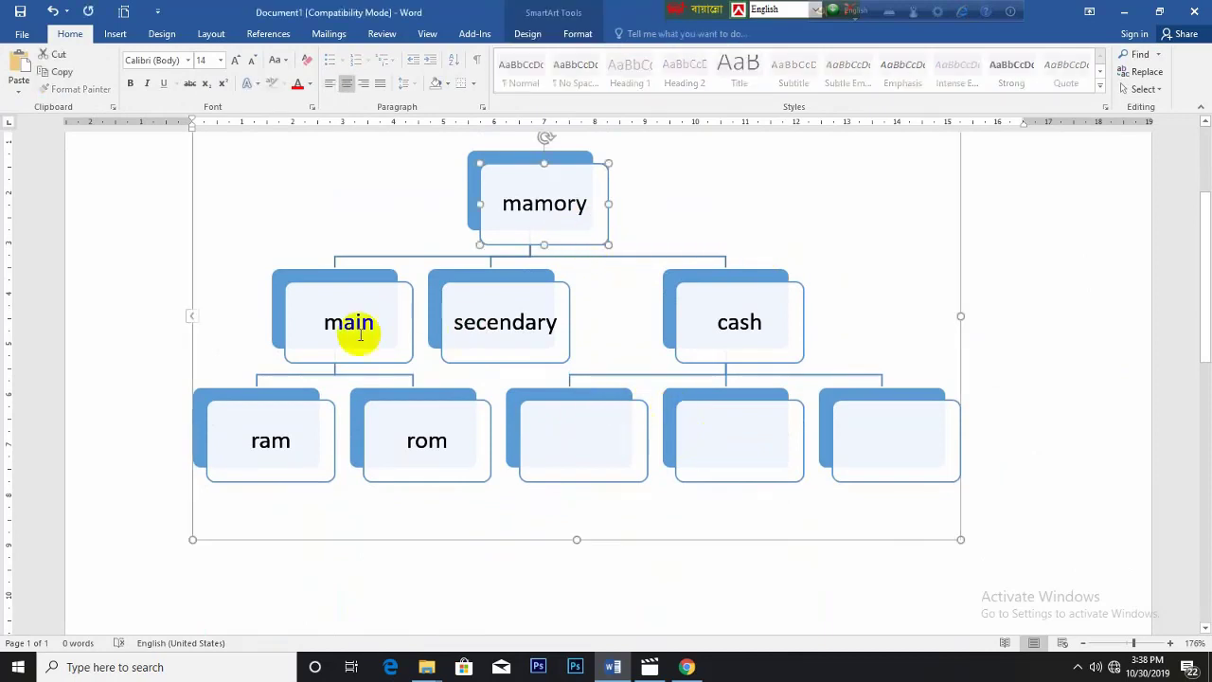
scroll(351, 327, up, 3)
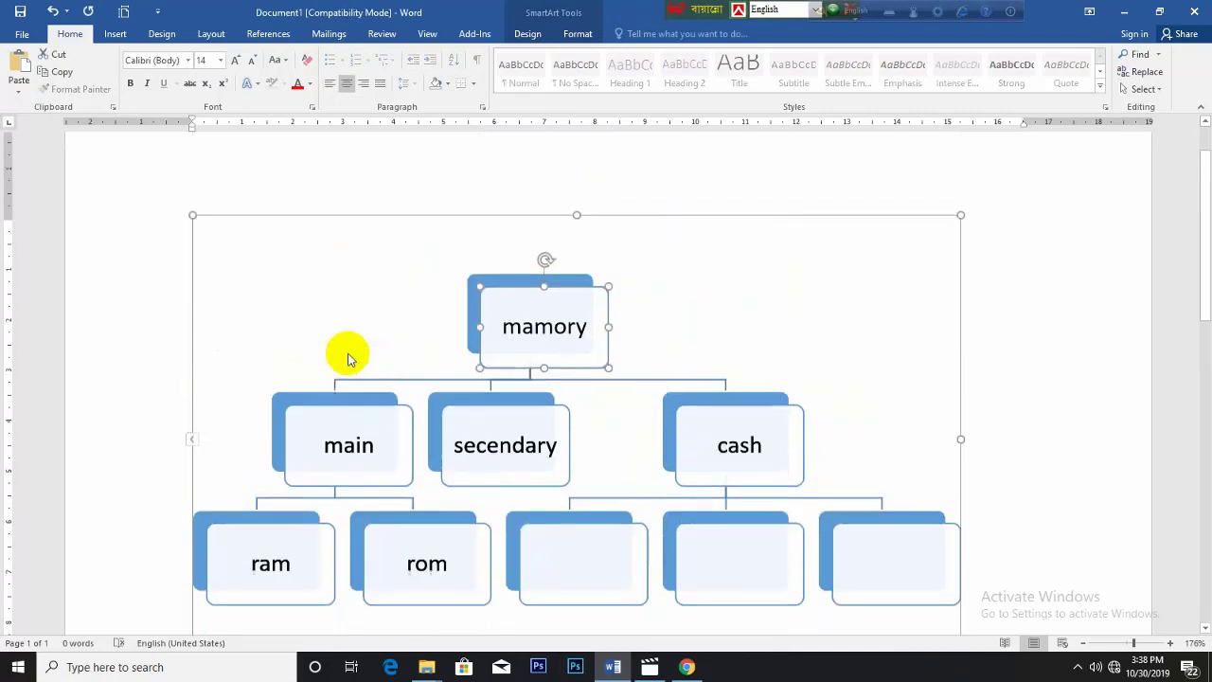
click(131, 36)
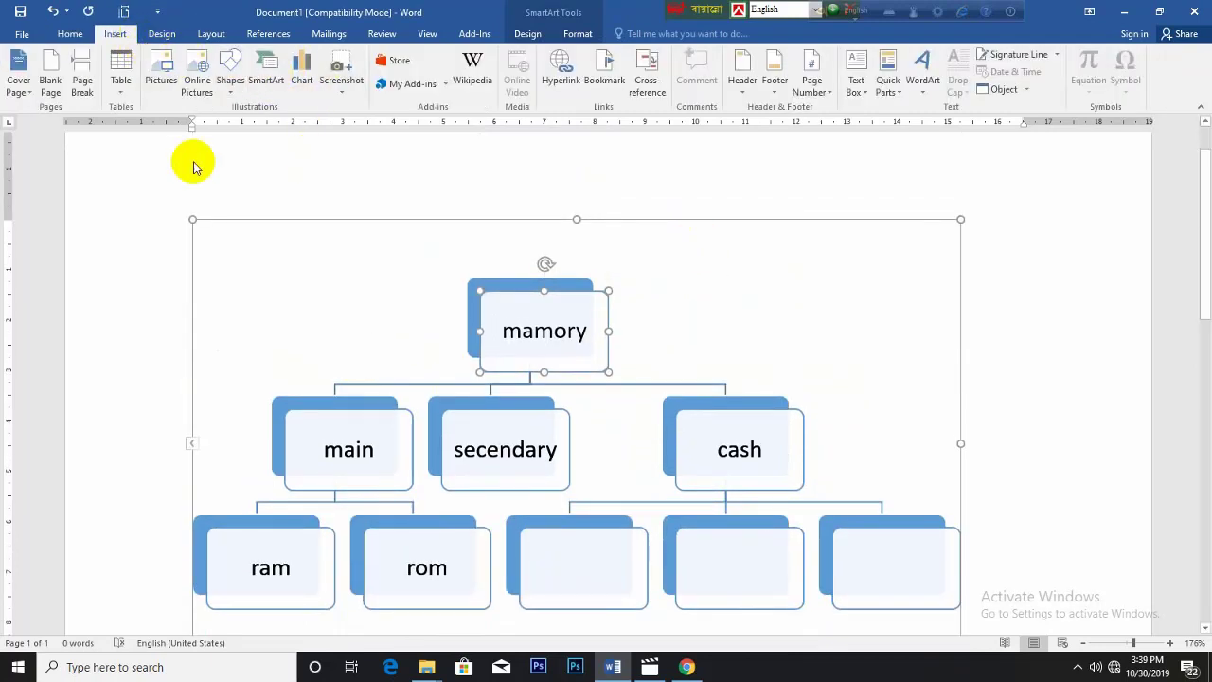
scroll(654, 371, down, 3)
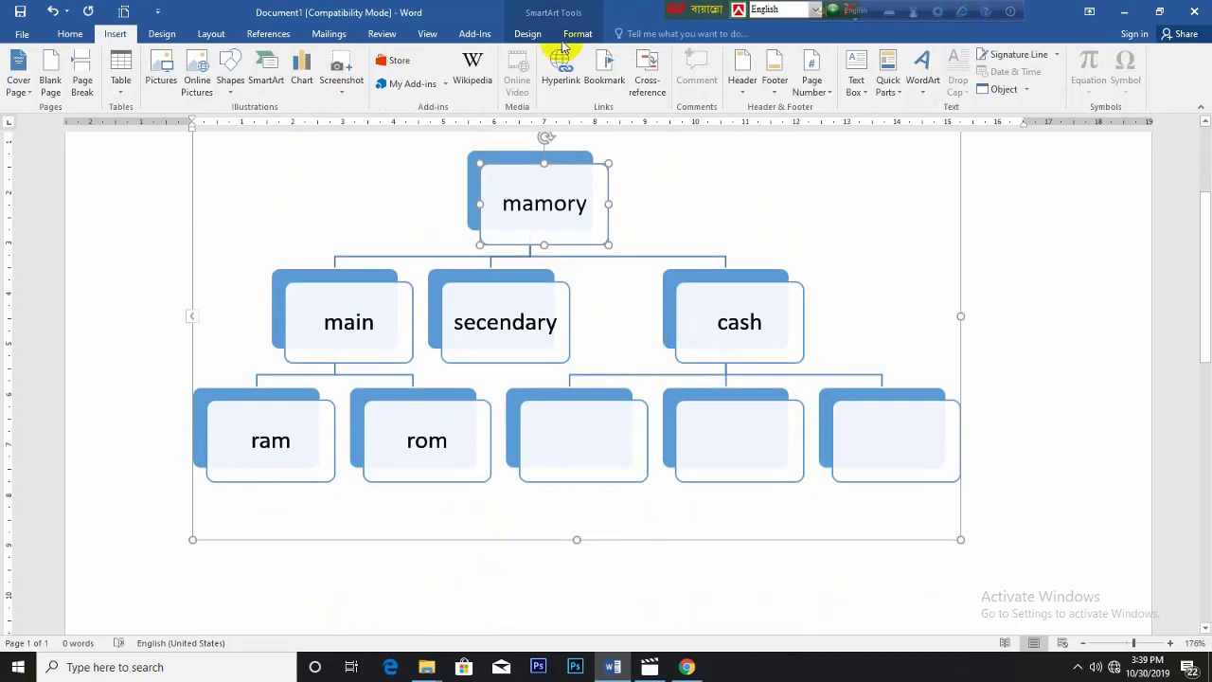
click(526, 34)
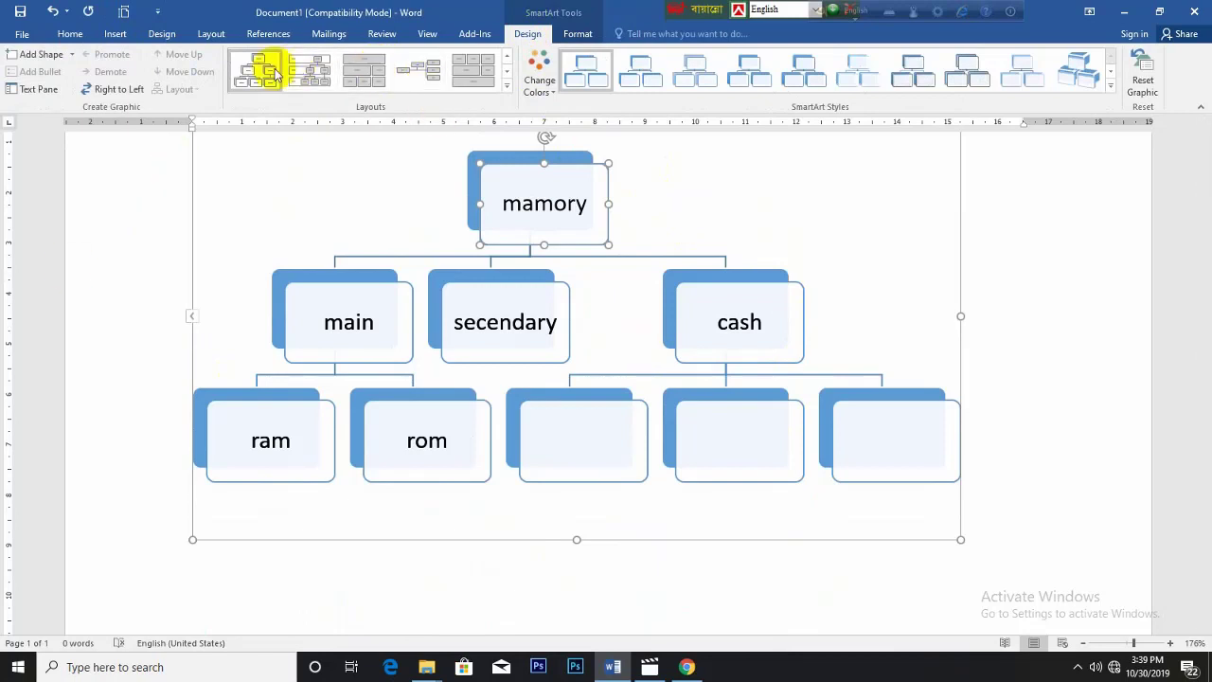
Apply the colorful orange, yellow and blue color scheme and a 3-D SmartArt style.
click(549, 89)
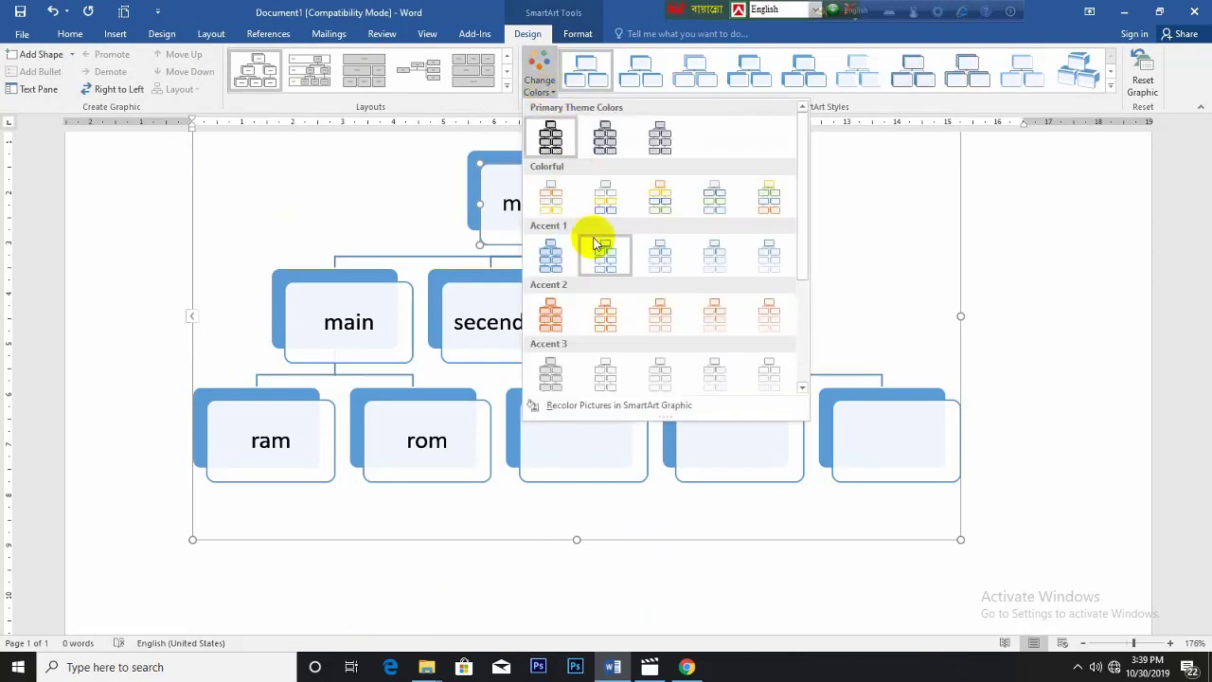
click(647, 199)
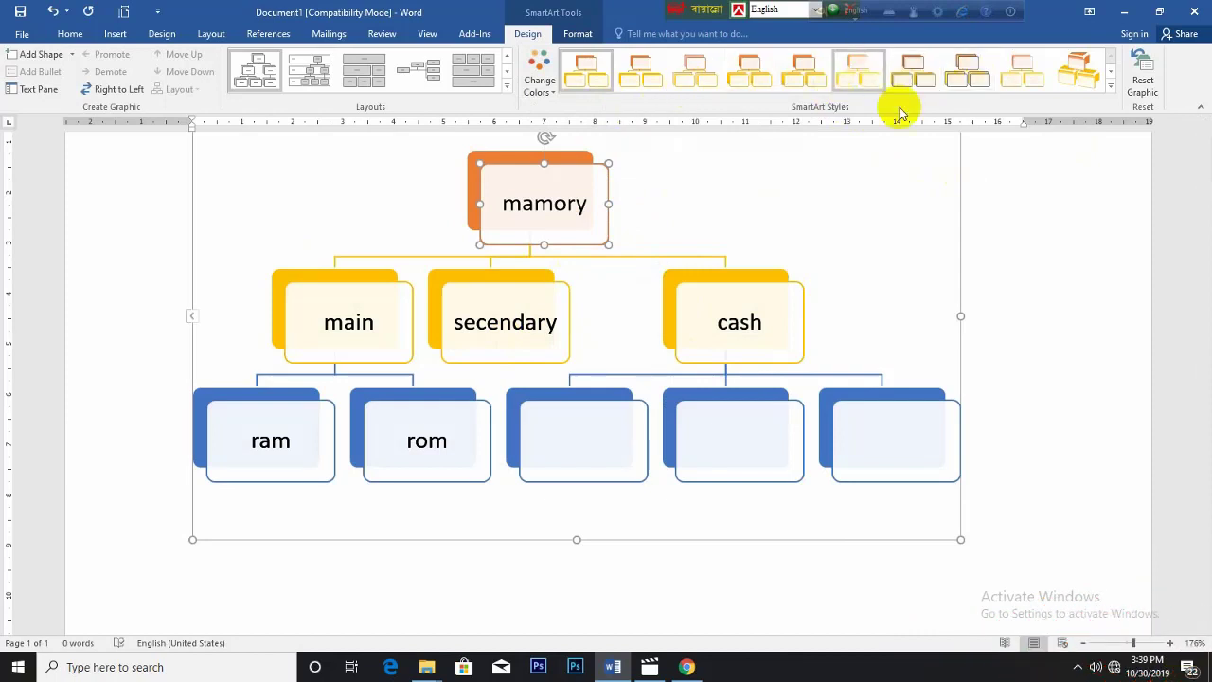
click(1111, 87)
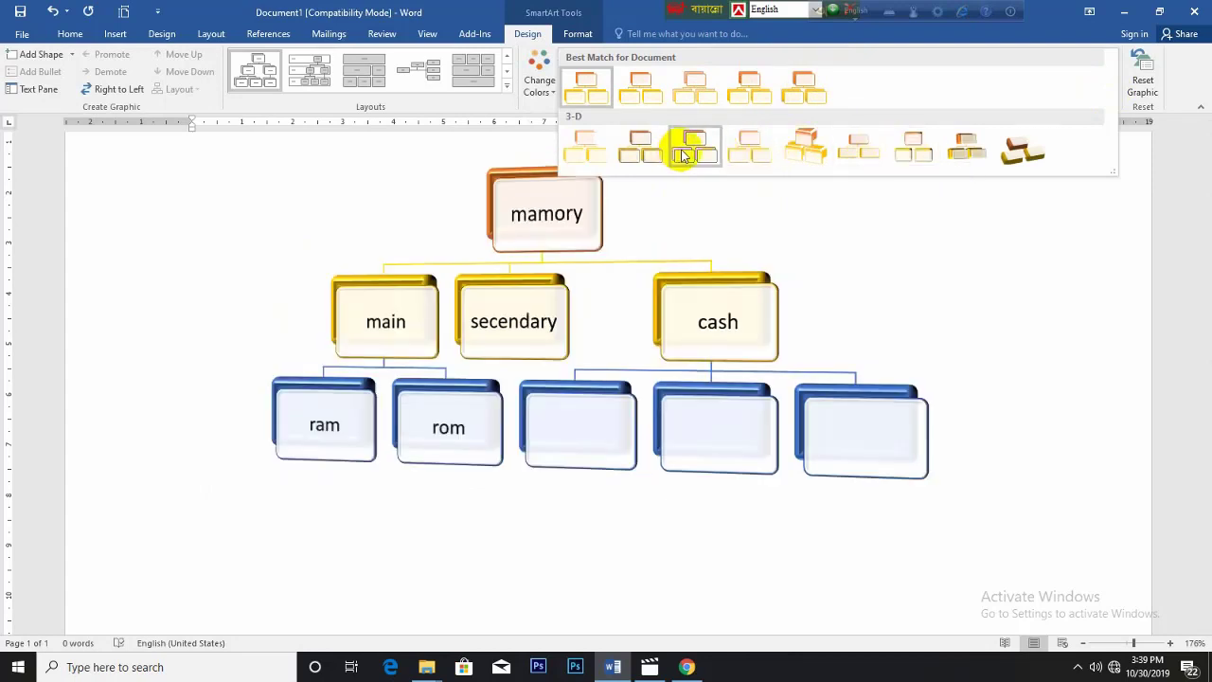
click(965, 147)
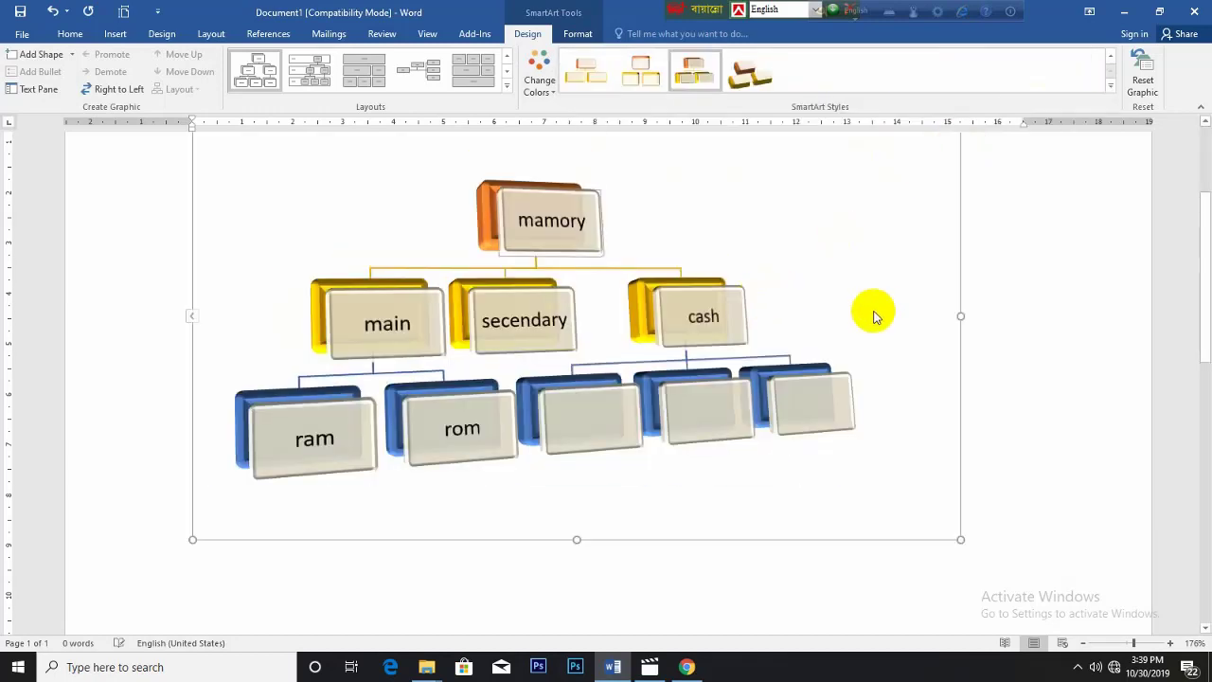
scroll(862, 308, up, 3)
scroll(847, 286, down, 2)
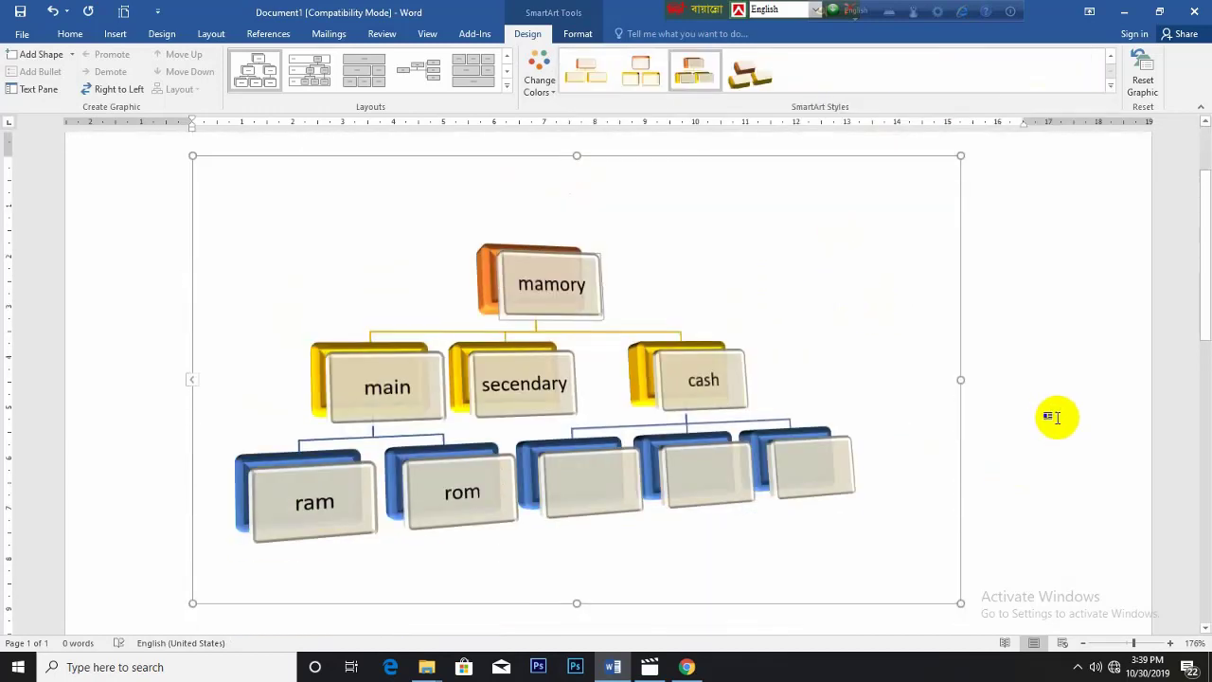
Start a second SmartArt graphic and choose Hexagon Radial from the Office.com category.
click(1049, 418)
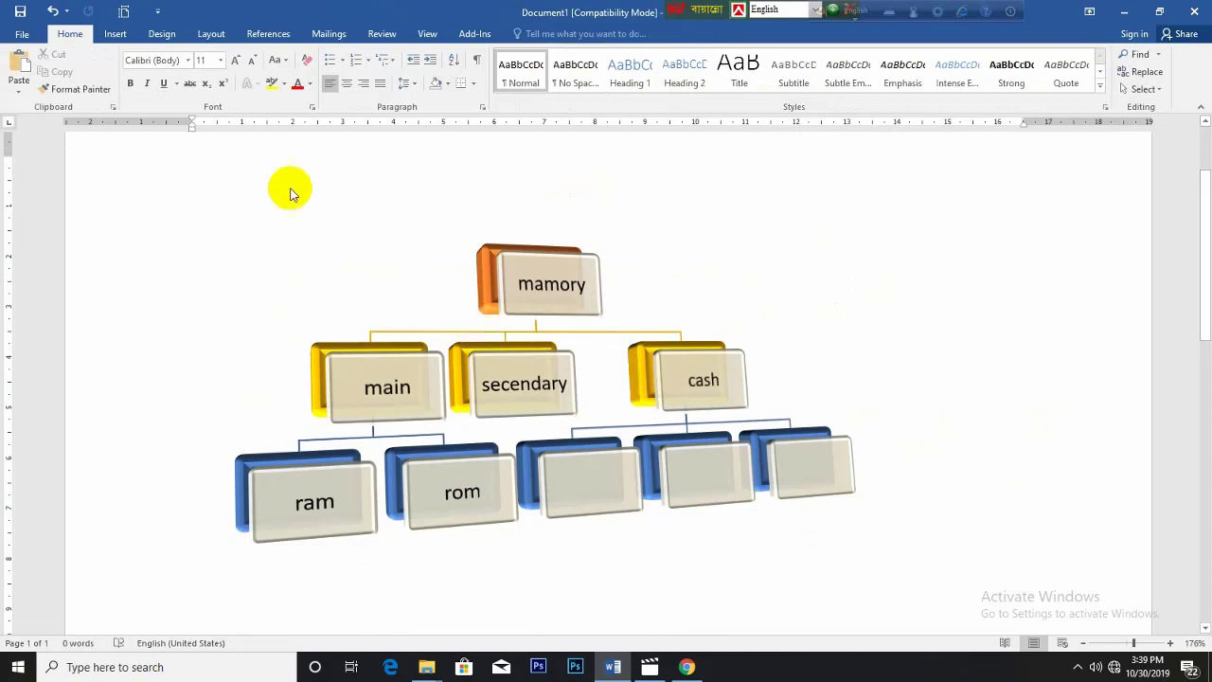
click(116, 34)
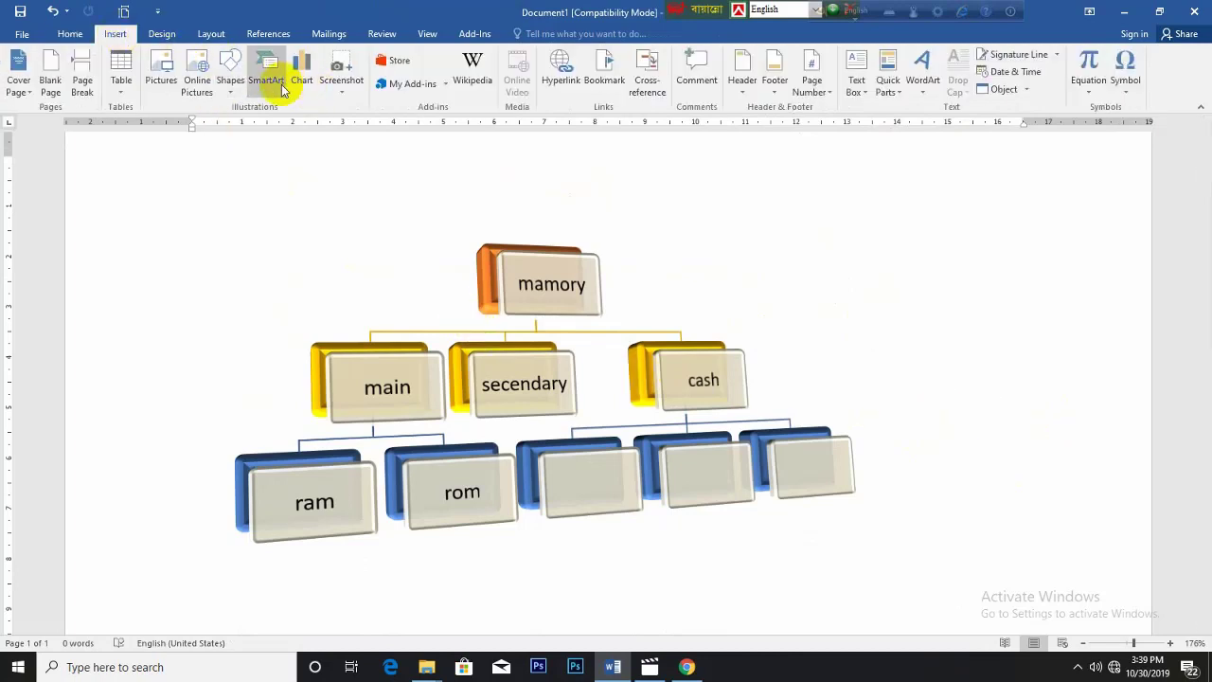
click(282, 92)
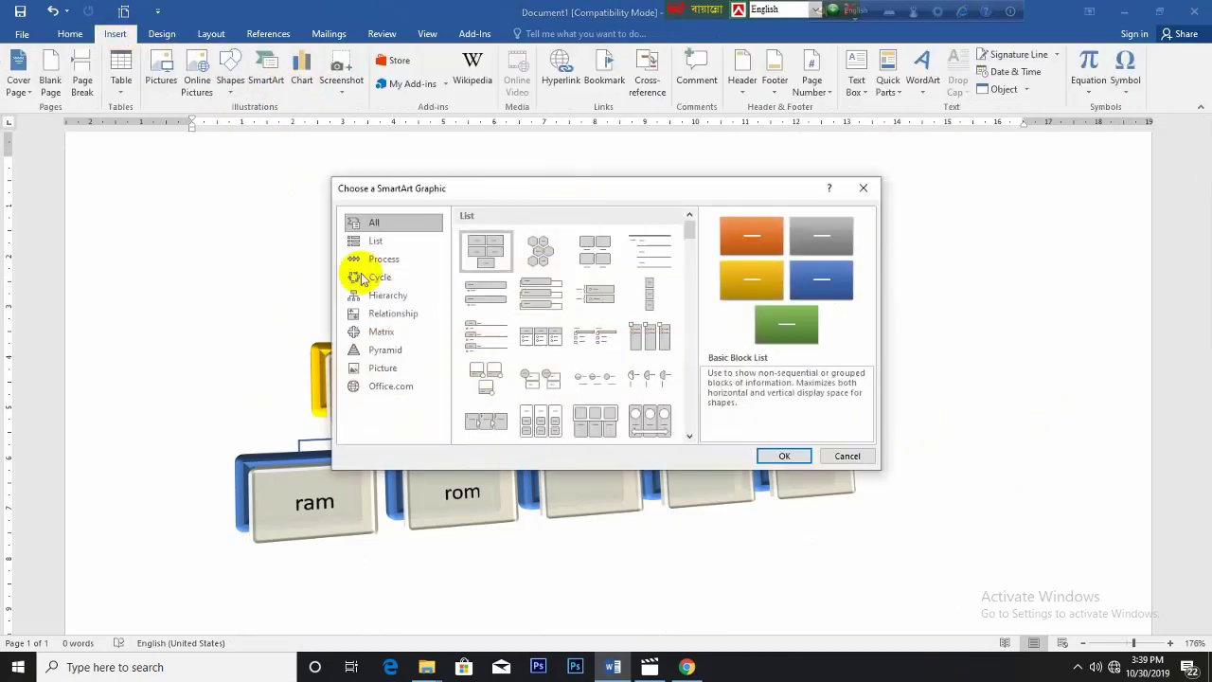
click(395, 386)
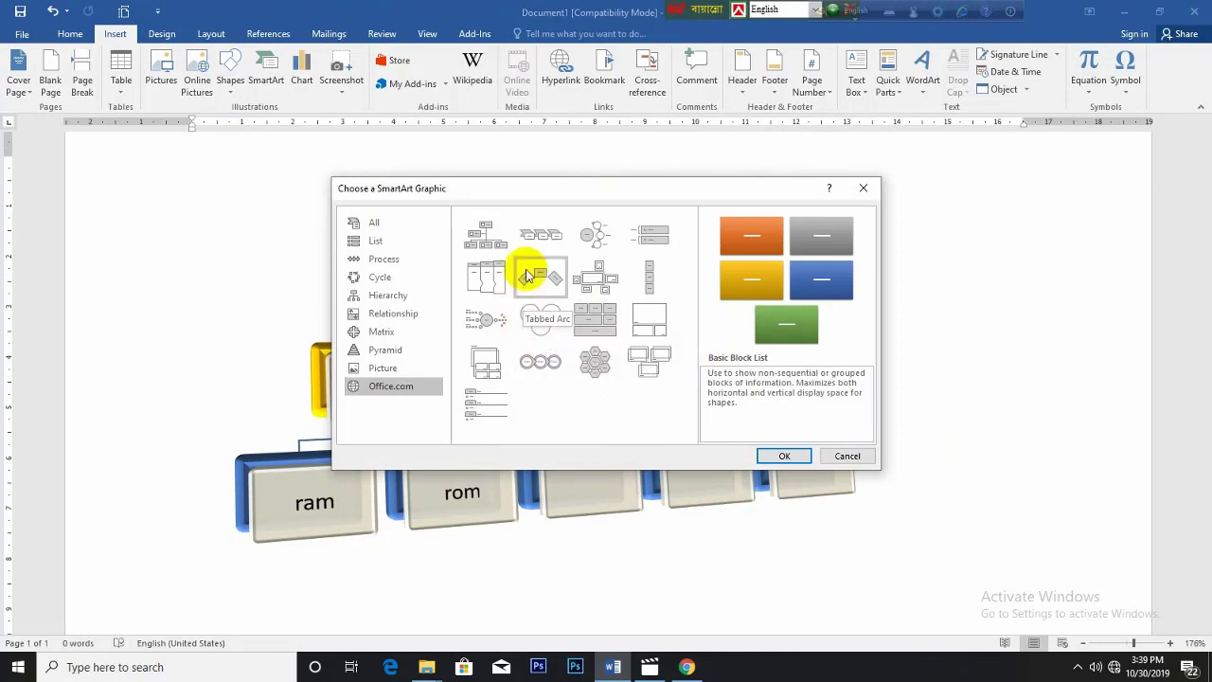
click(587, 377)
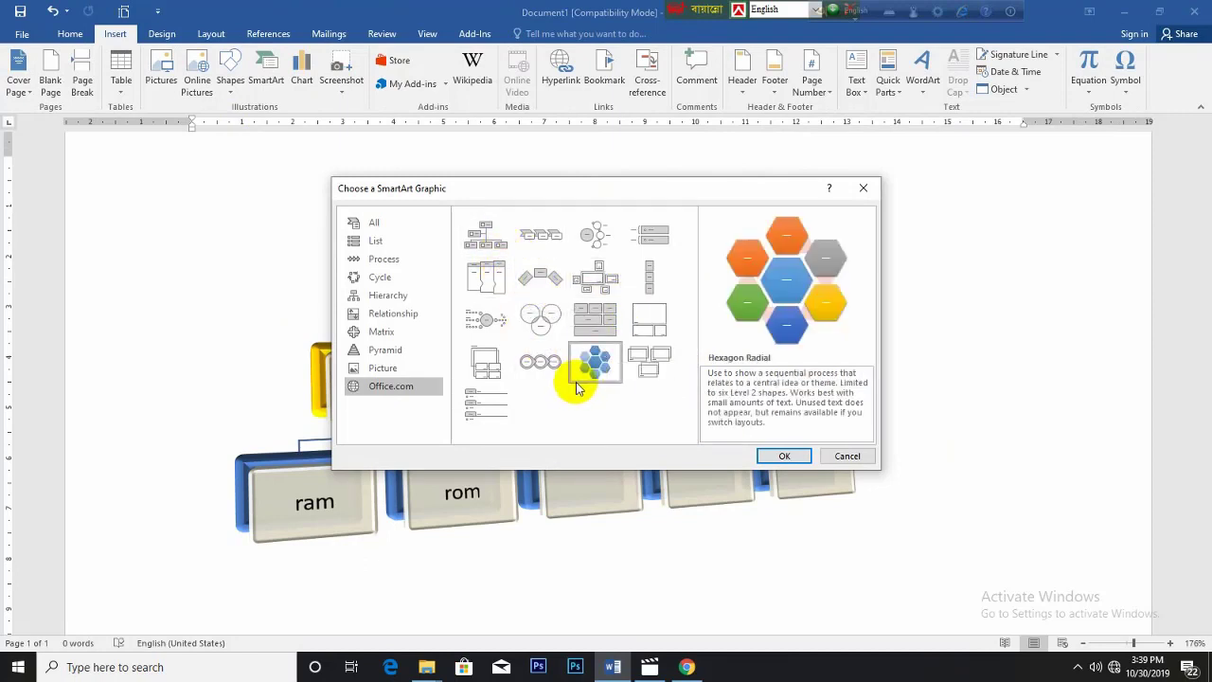
Insert the Hexagon Radial graphic and scroll down to view it.
click(787, 456)
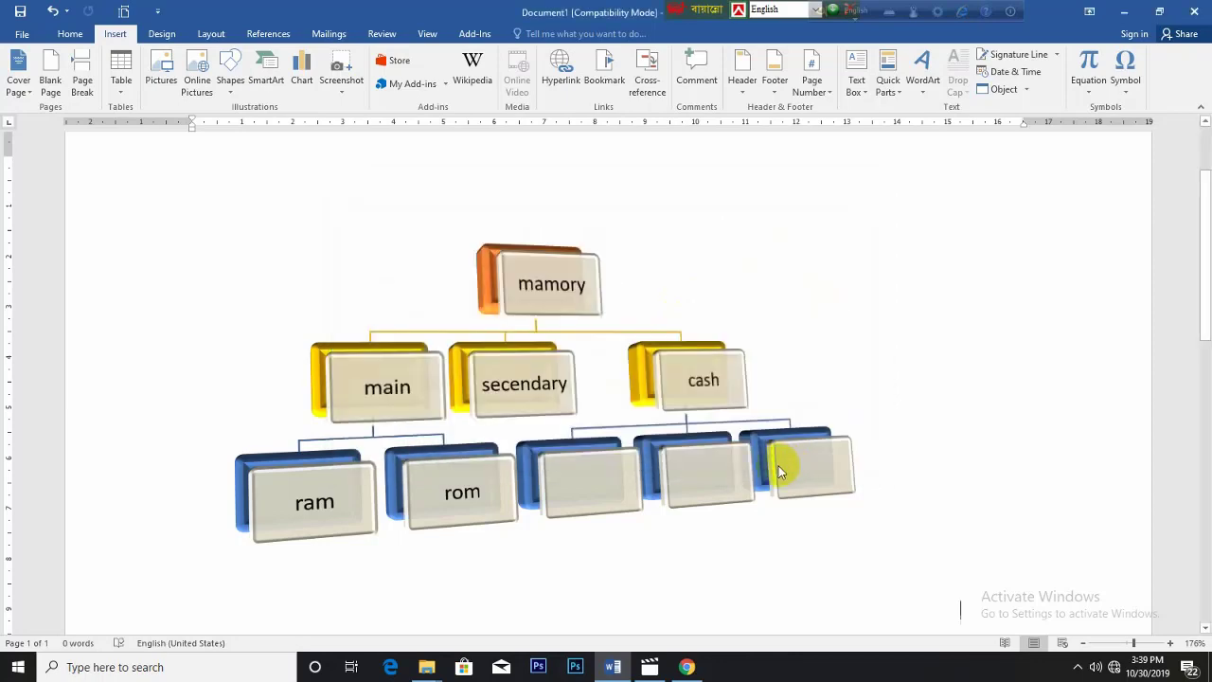
scroll(640, 392, down, 2)
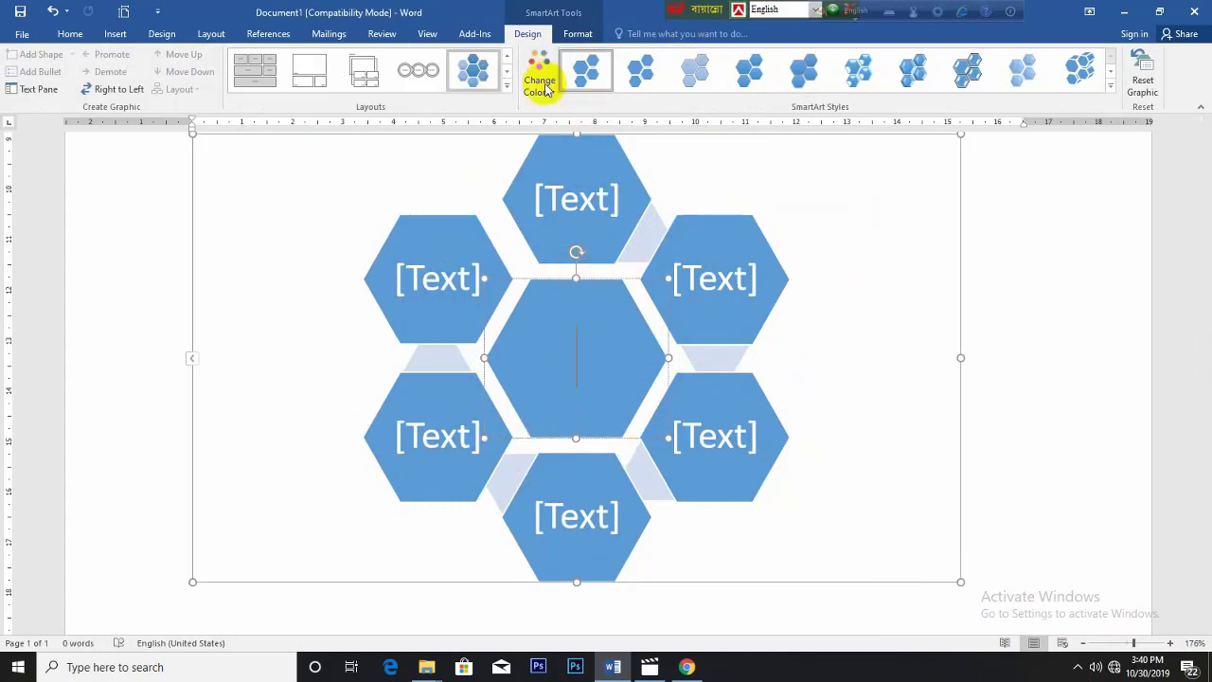
Change the second graphic to a three-circle process, then to the chevron box process layout.
click(400, 84)
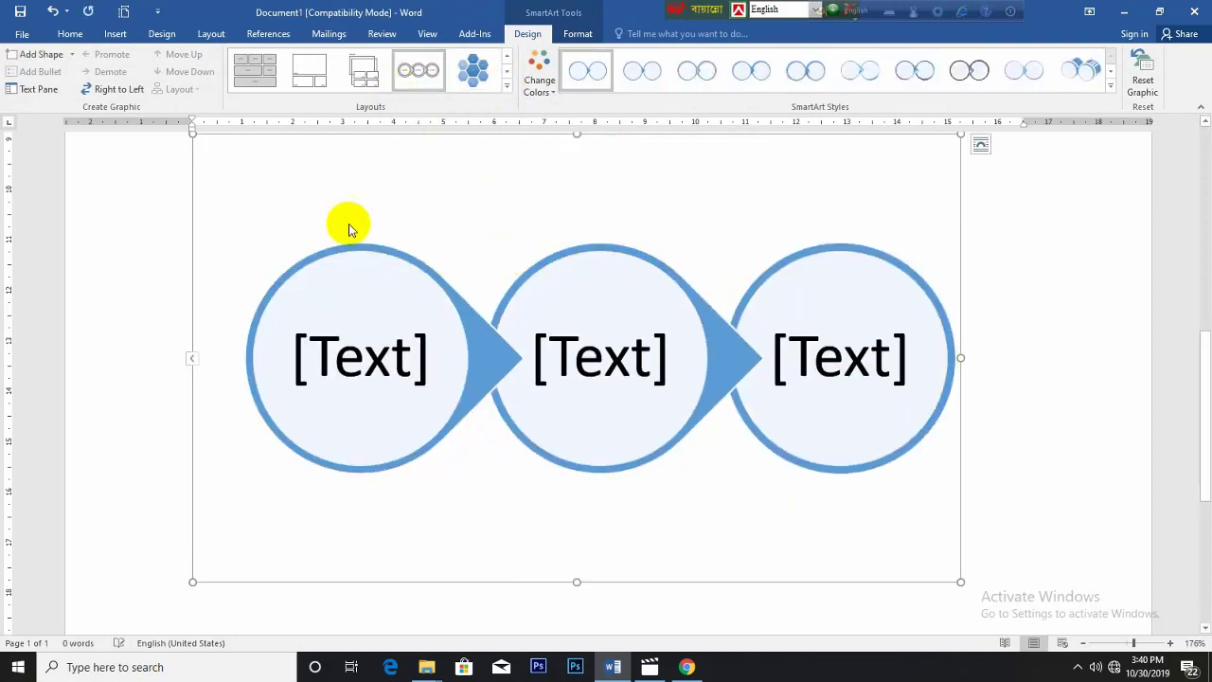
click(508, 87)
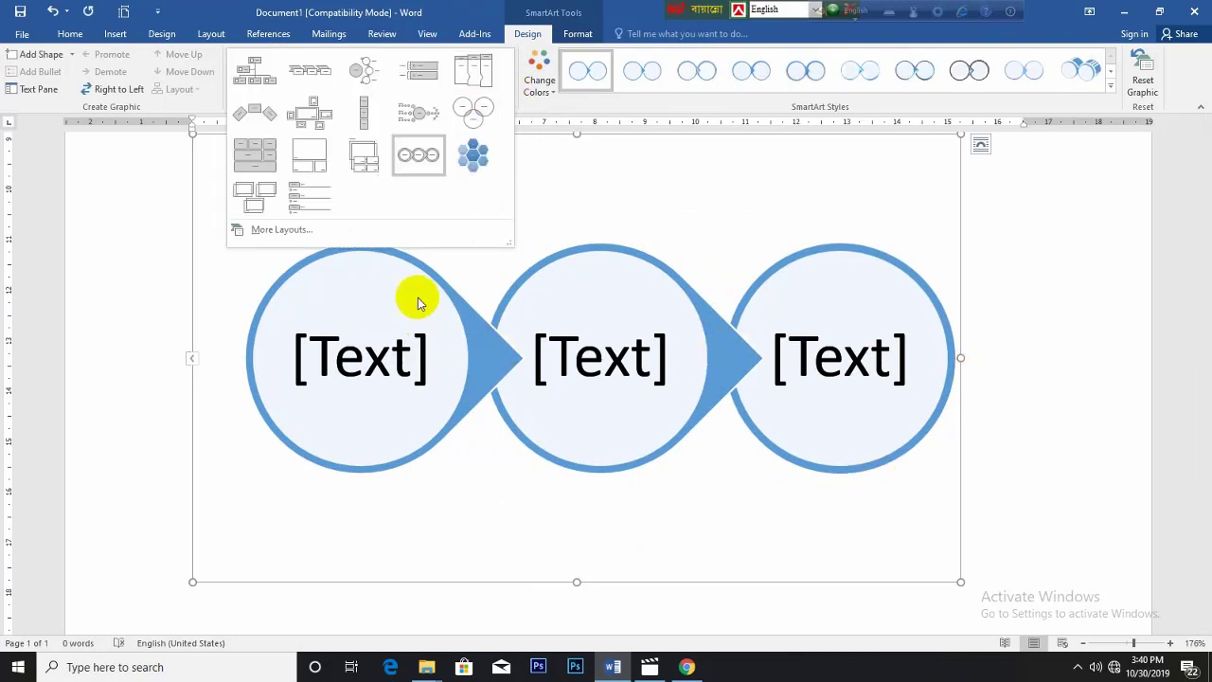
click(310, 69)
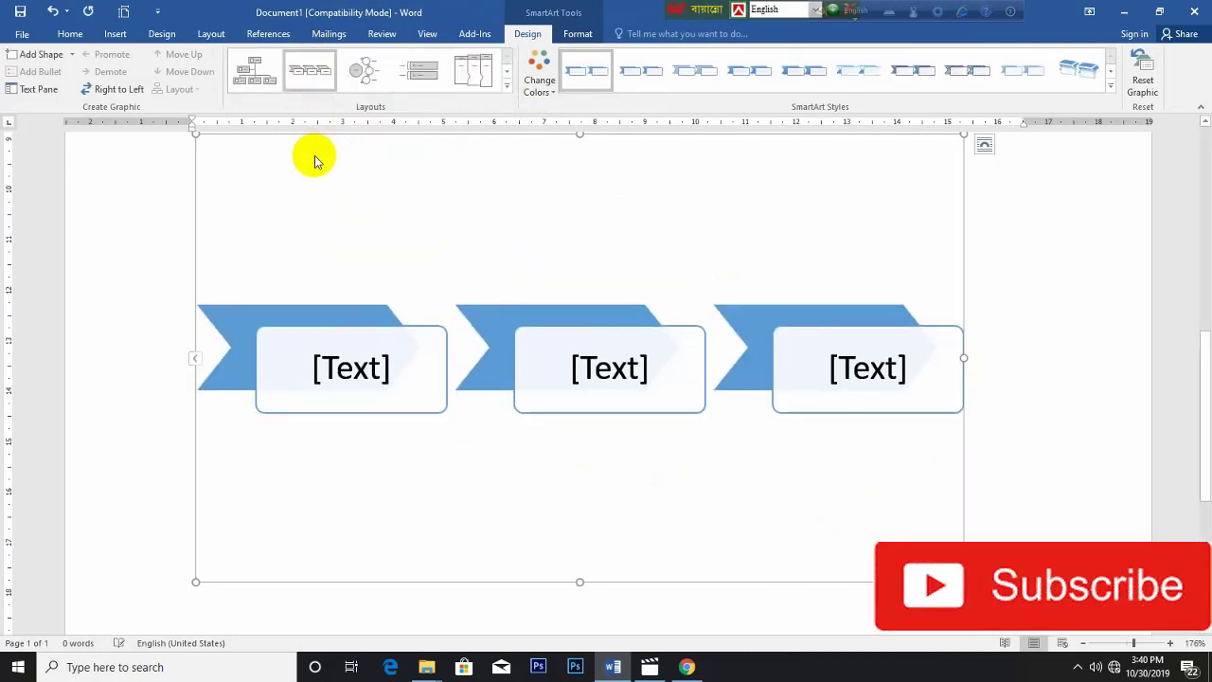